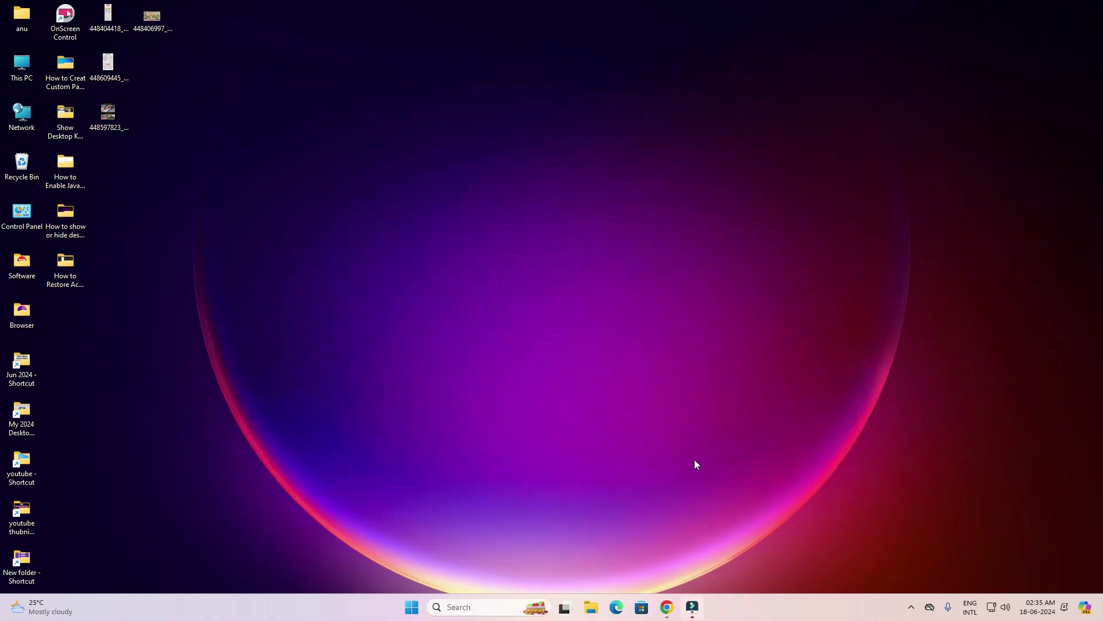
# - Rerun the canon ip2770 printer driver search and open the Canon Support PIXMA iP2770/iP2772 result in a new tab
pyautogui.moveTo(665, 600)
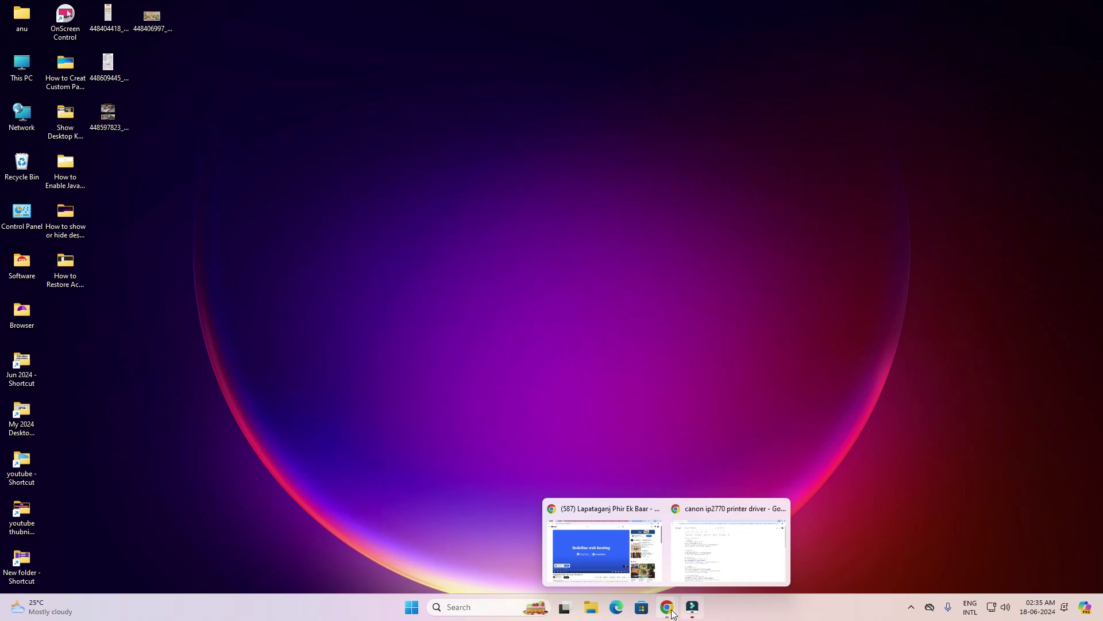
pyautogui.click(719, 529)
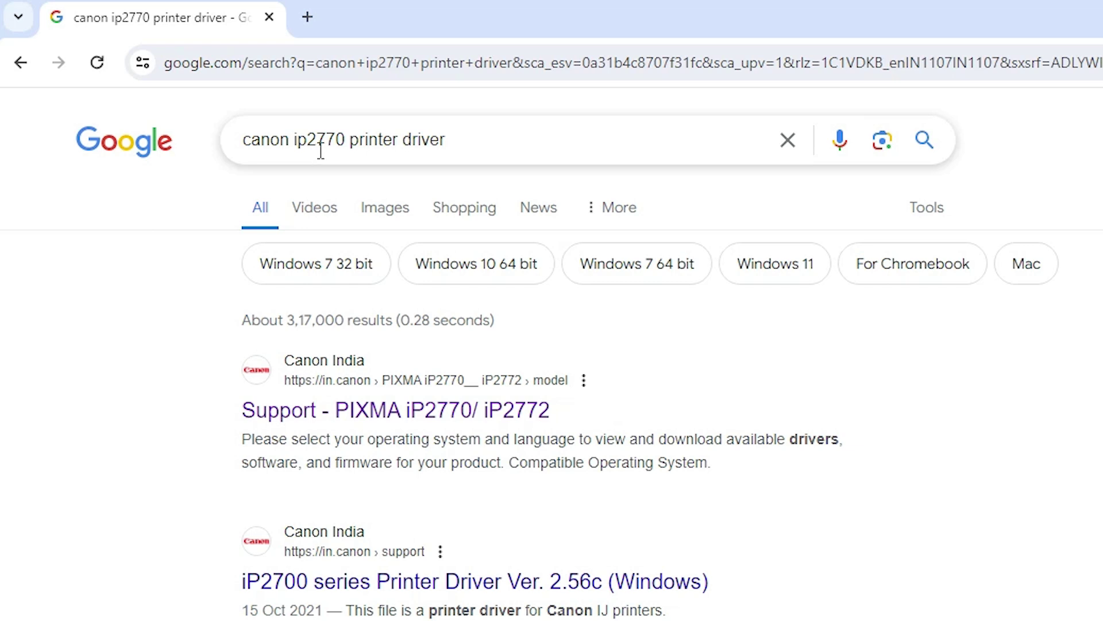
pyautogui.click(491, 139)
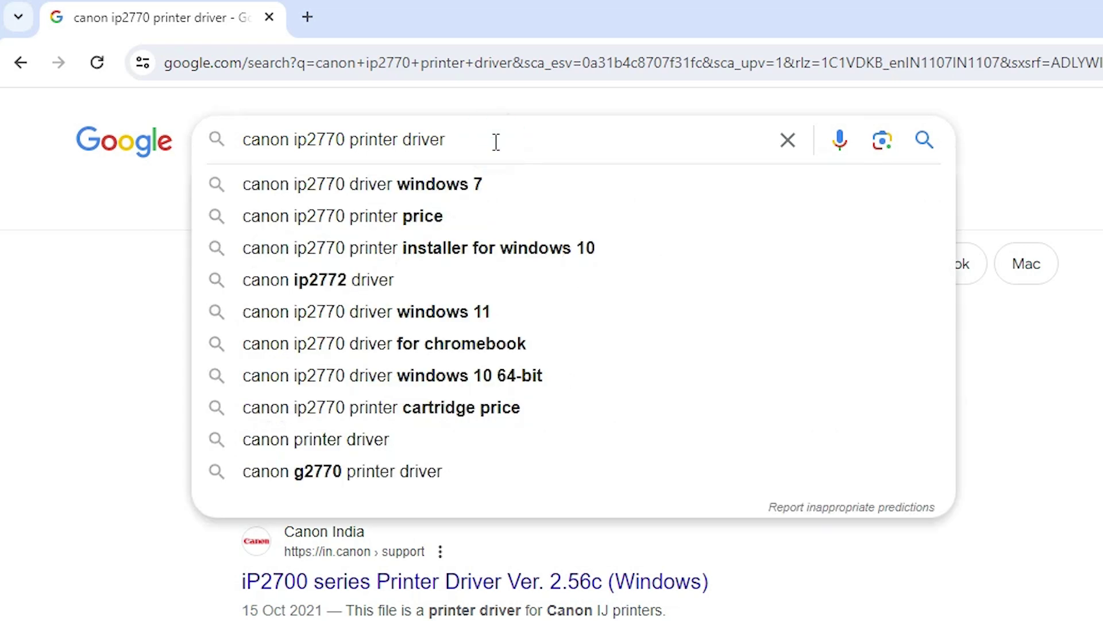
pyautogui.press('Return')
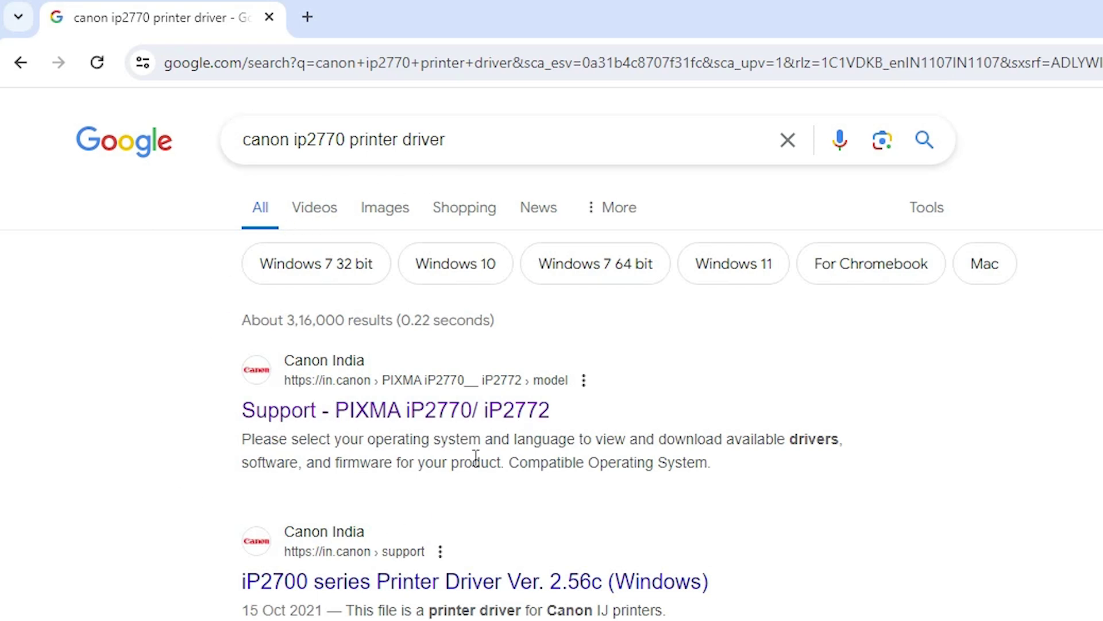
pyautogui.rightClick(458, 431)
pyautogui.click(494, 437)
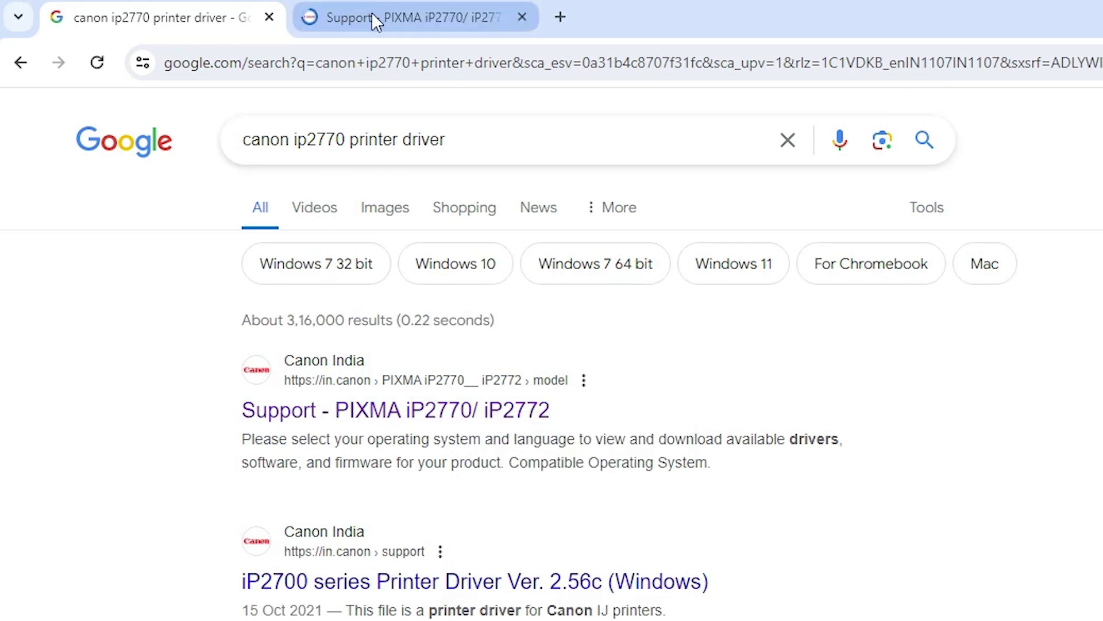
# - Filter the Canon drivers to Windows 11 (Detected) to list iP2700 series Printer Driver Ver. 2.56c
pyautogui.click(372, 17)
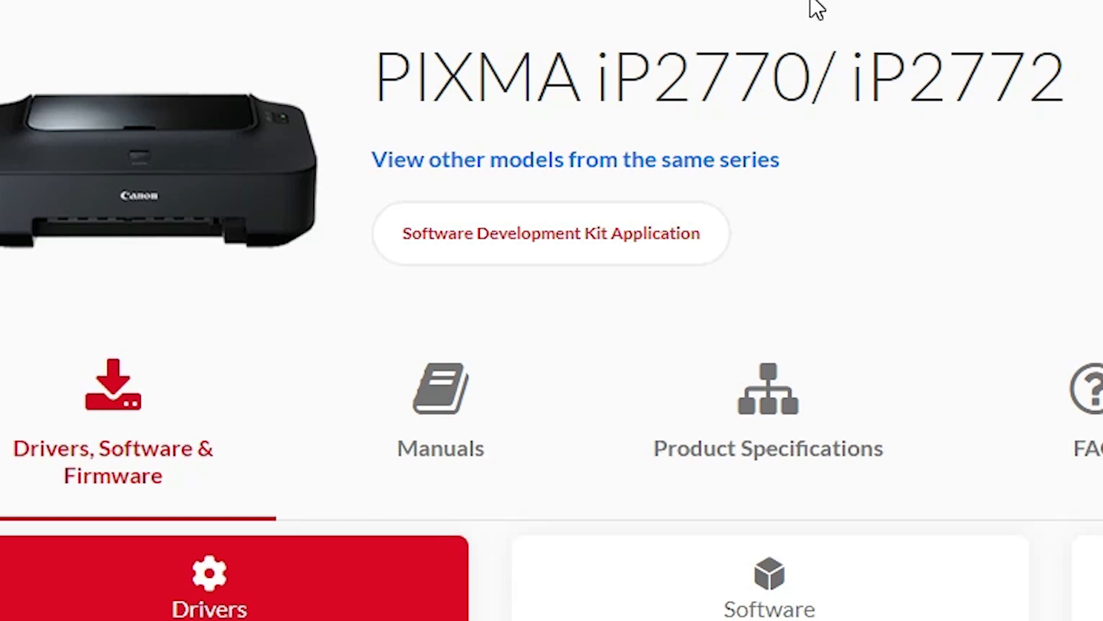
pyautogui.scroll(-5, 709, 180)
pyautogui.scroll(-4, 308, 275)
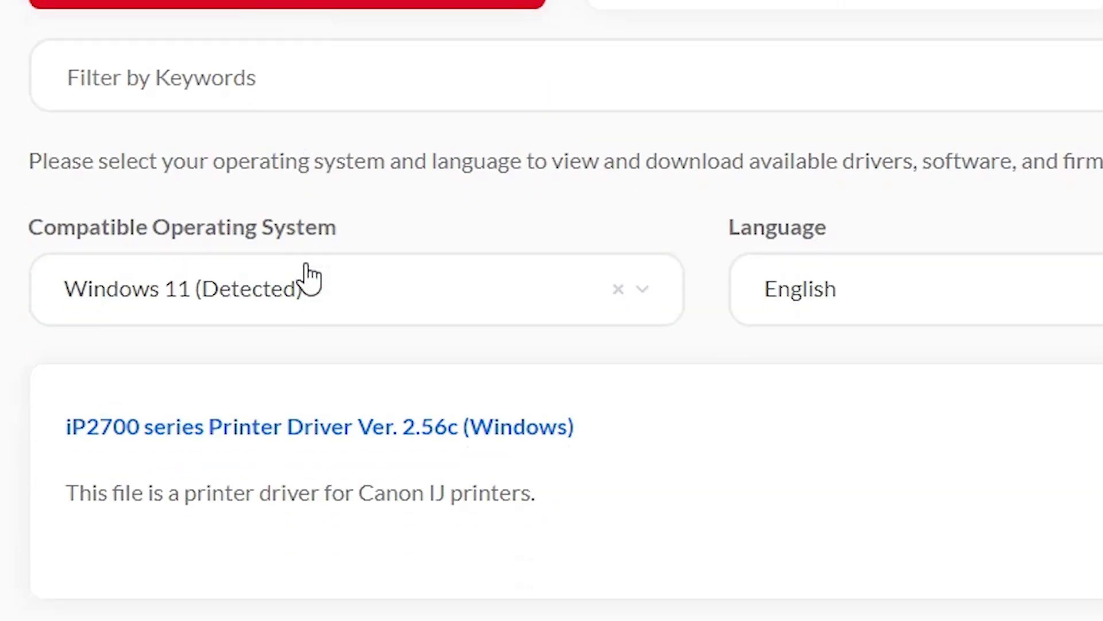
pyautogui.scroll(-1, 344, 298)
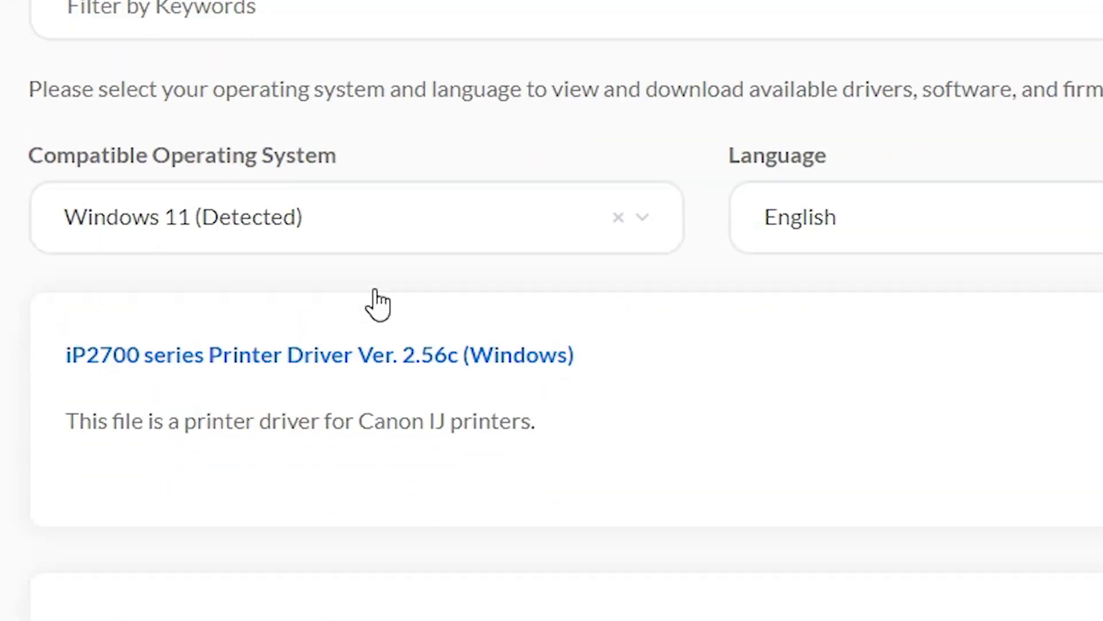
pyautogui.scroll(-1, 378, 305)
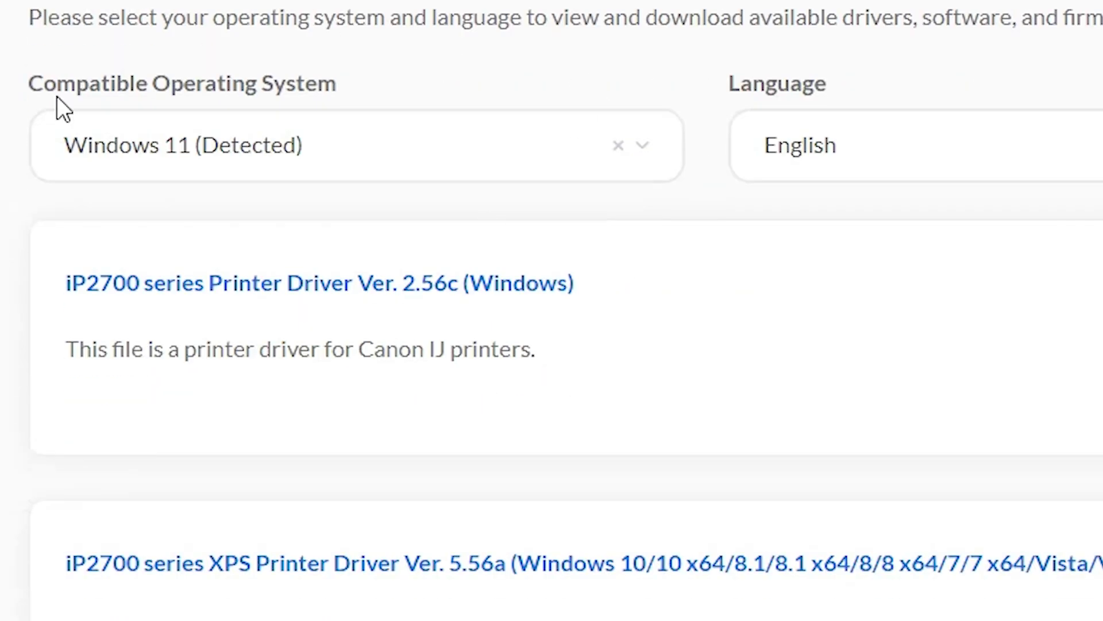
pyautogui.click(402, 154)
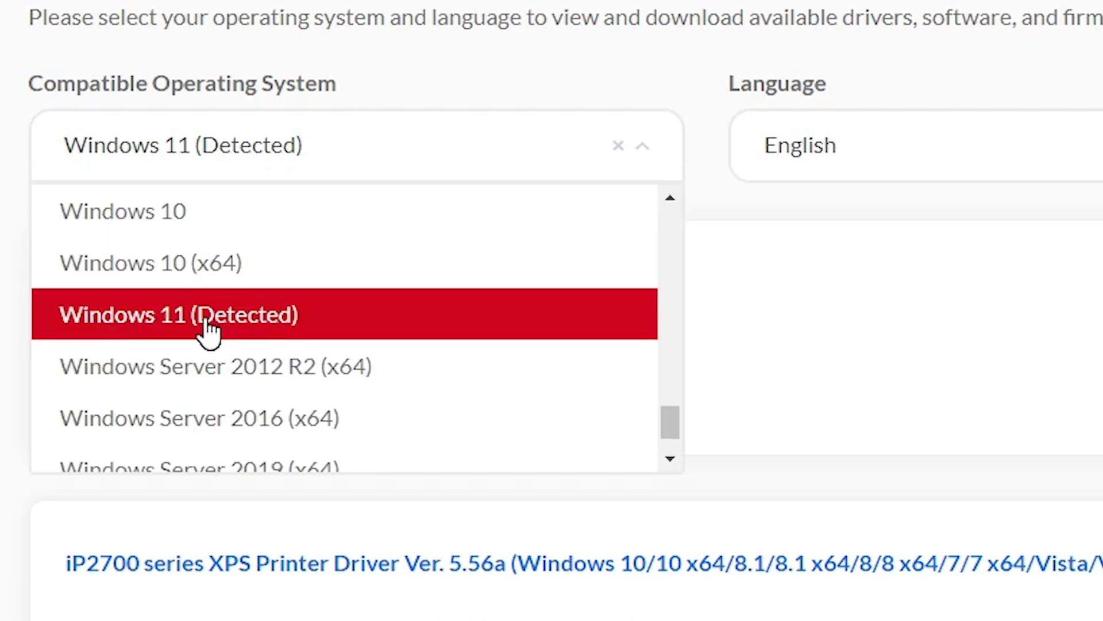
pyautogui.click(205, 322)
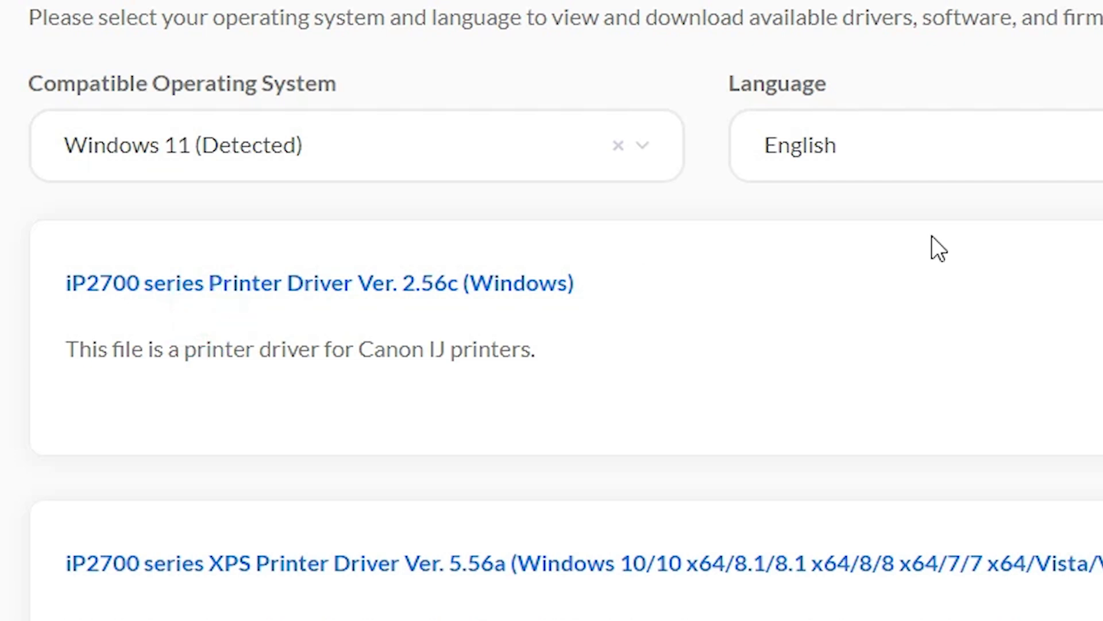
pyautogui.click(908, 122)
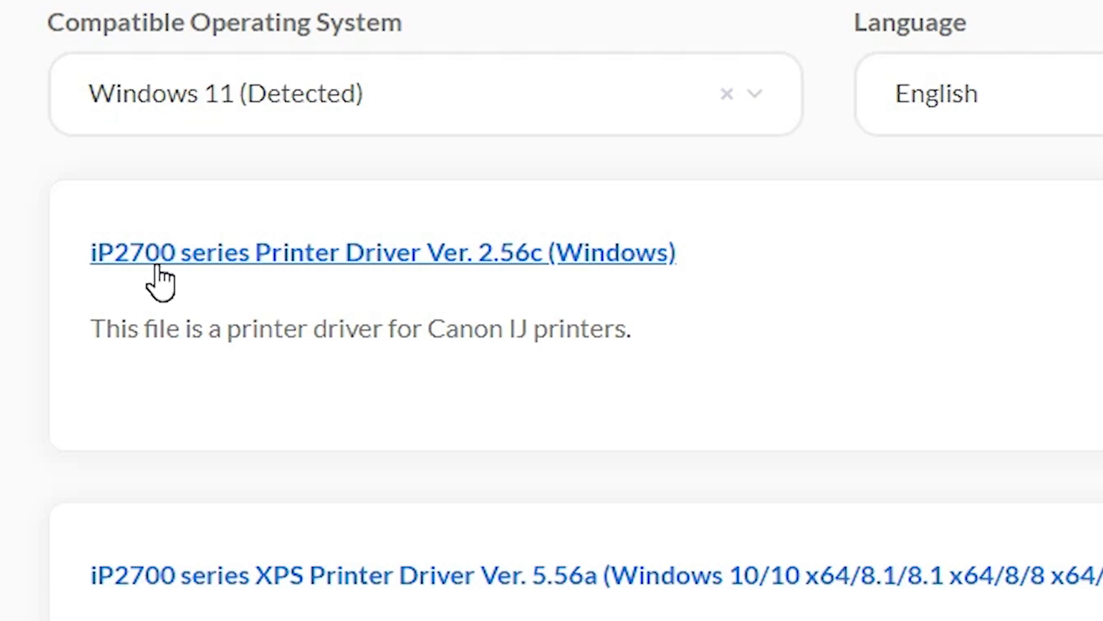
# - Download pd68-win-ip2700-2_56c-ea24.exe from the iP2700 series Printer Driver Ver. 2.56c page
pyautogui.click(156, 266)
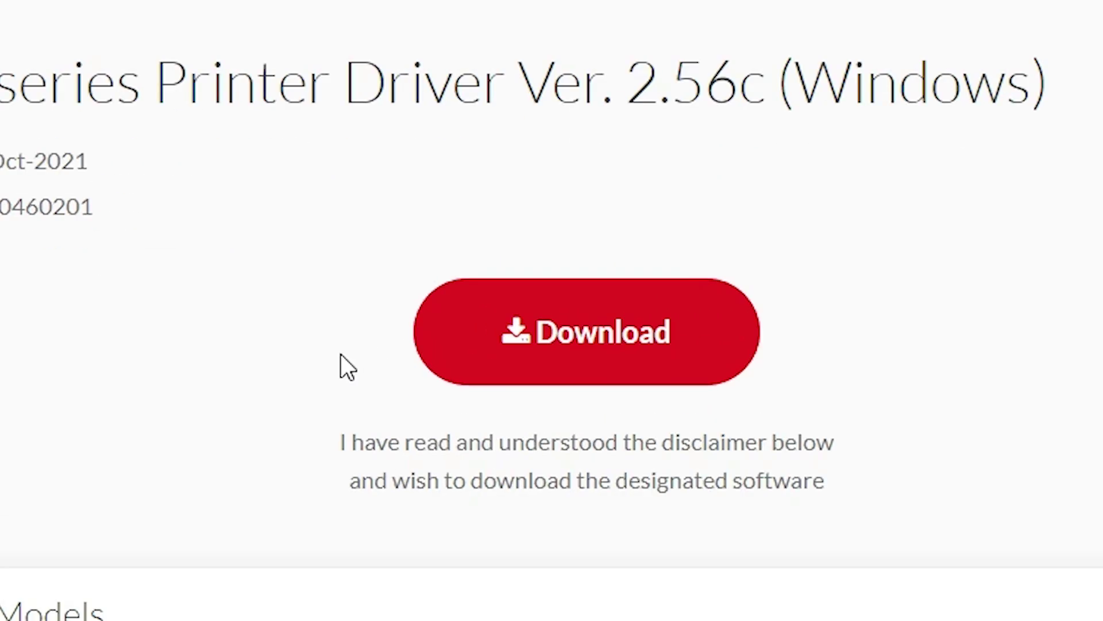
pyautogui.click(431, 339)
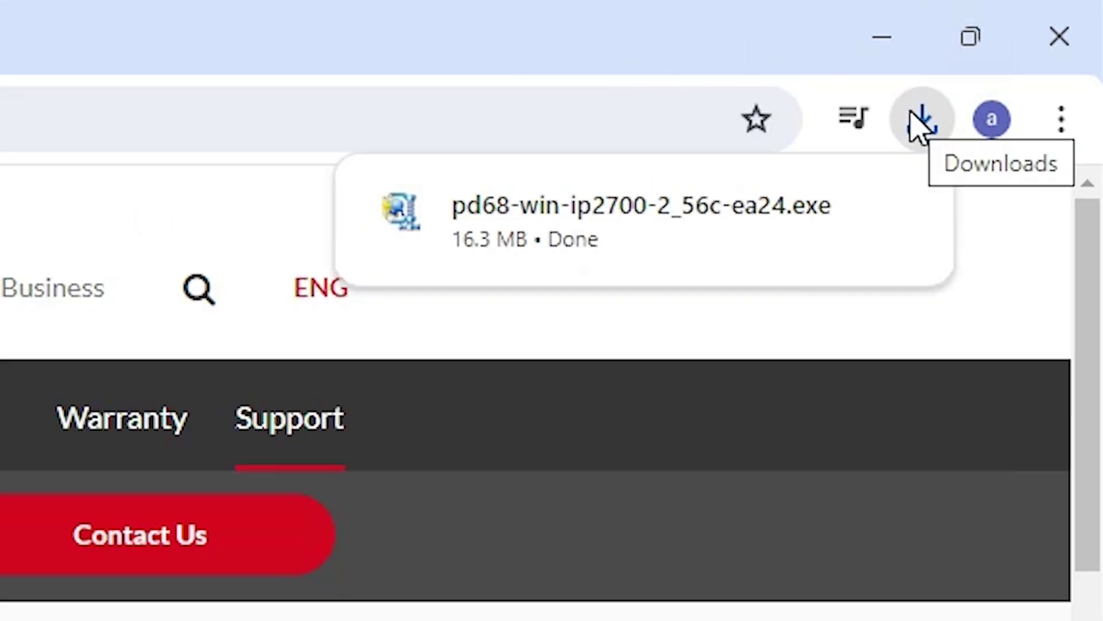
# - Show the downloaded pd68-win-ip2700-2_56c-ea24.exe in its Downloads folder from Chrome's download history
pyautogui.click(919, 123)
pyautogui.click(918, 123)
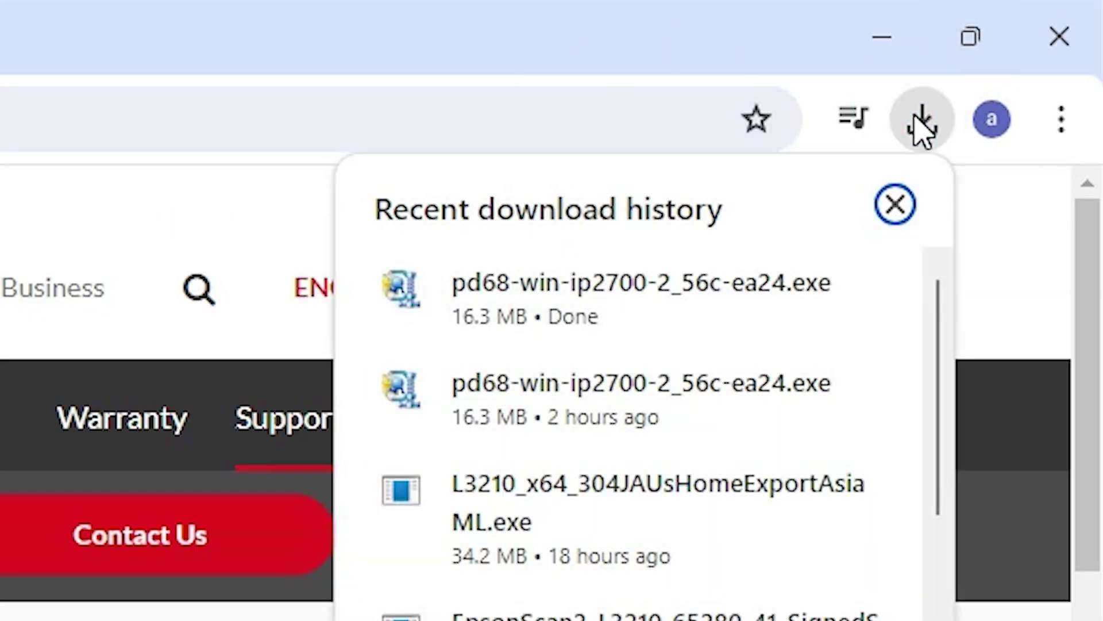
pyautogui.moveTo(607, 290)
pyautogui.click(786, 292)
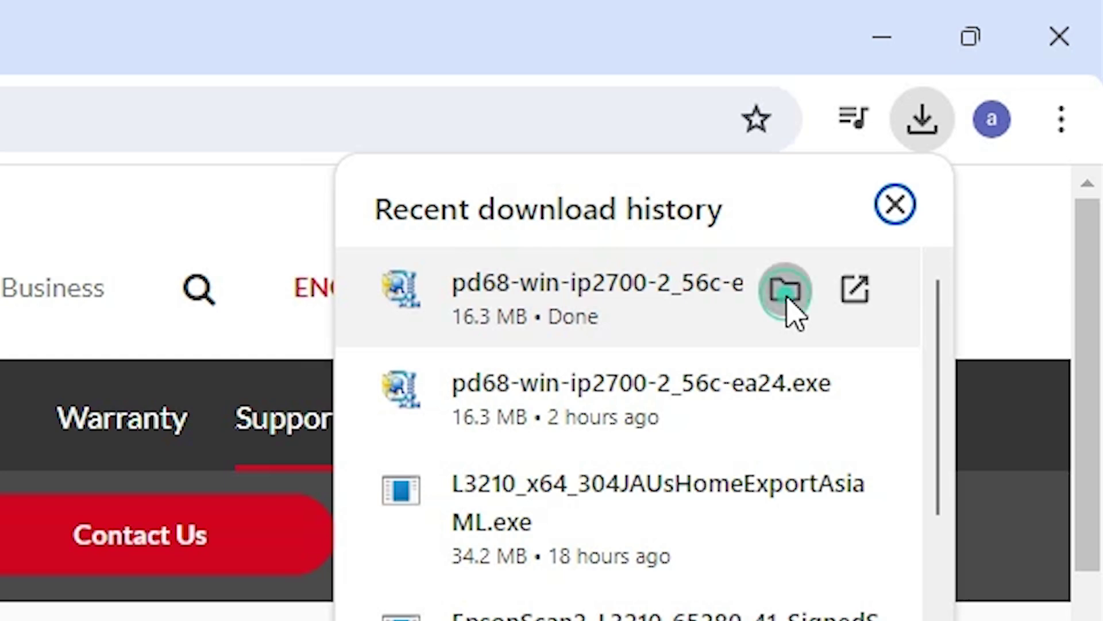
pyautogui.click(907, 58)
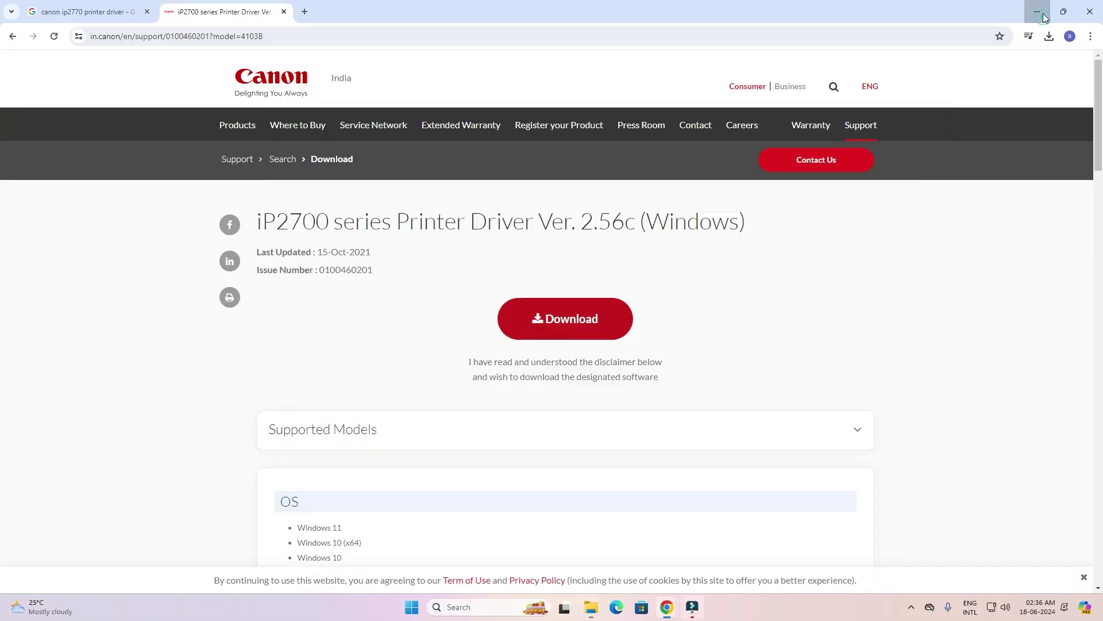
# - Move the driver installer from the Downloads folder onto the desktop and close the folder
pyautogui.click(1045, 17)
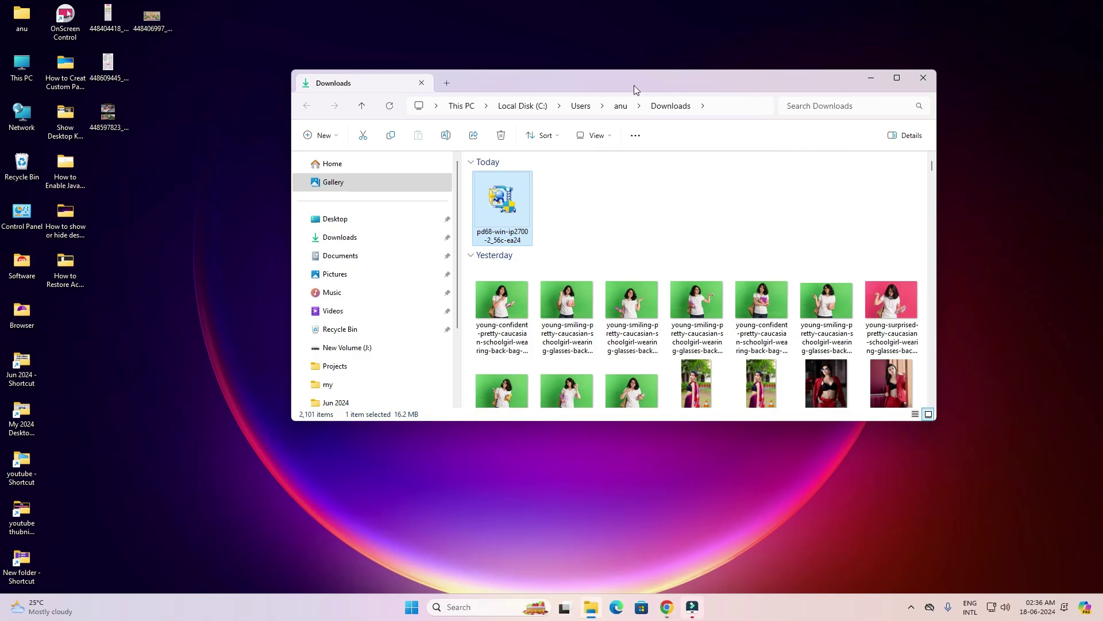
pyautogui.moveTo(633, 85); pyautogui.dragTo(544, 160)
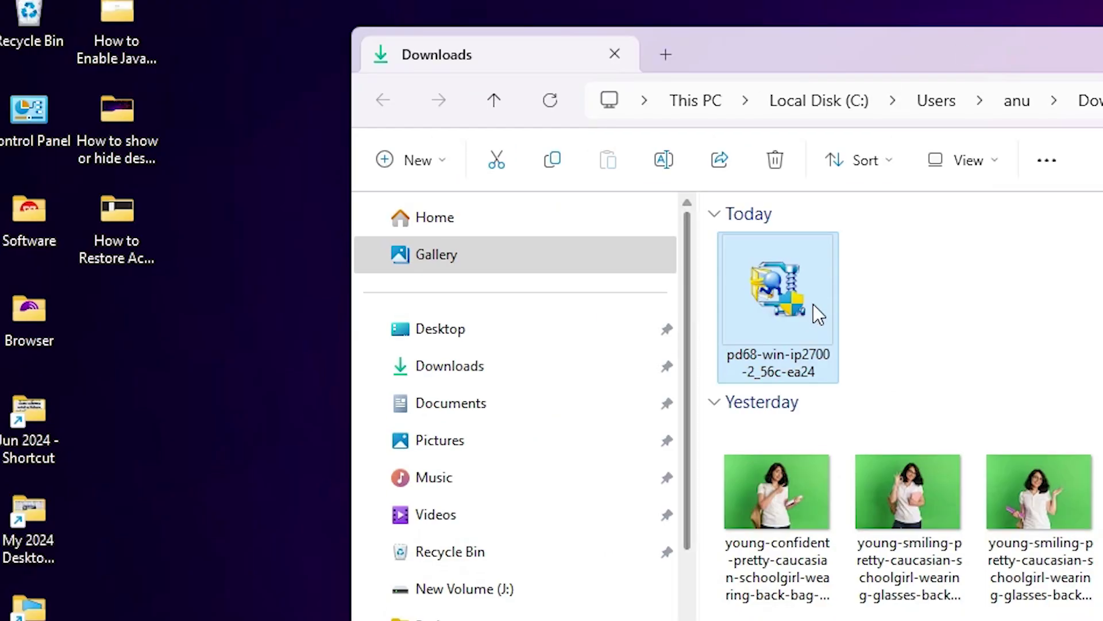
pyautogui.moveTo(819, 313); pyautogui.dragTo(218, 409)
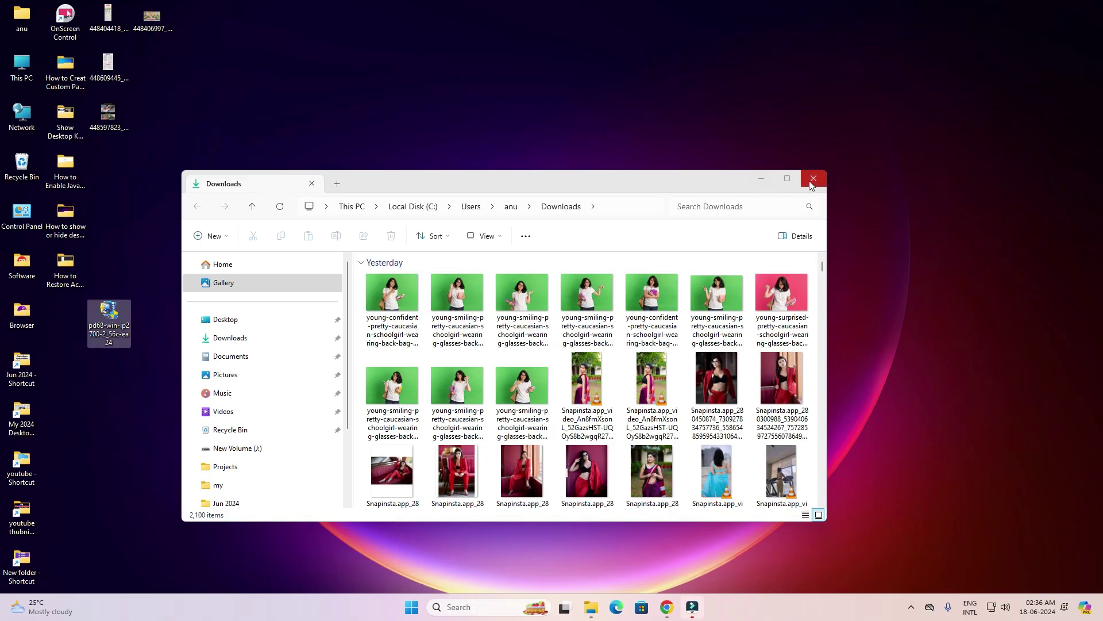
pyautogui.click(810, 178)
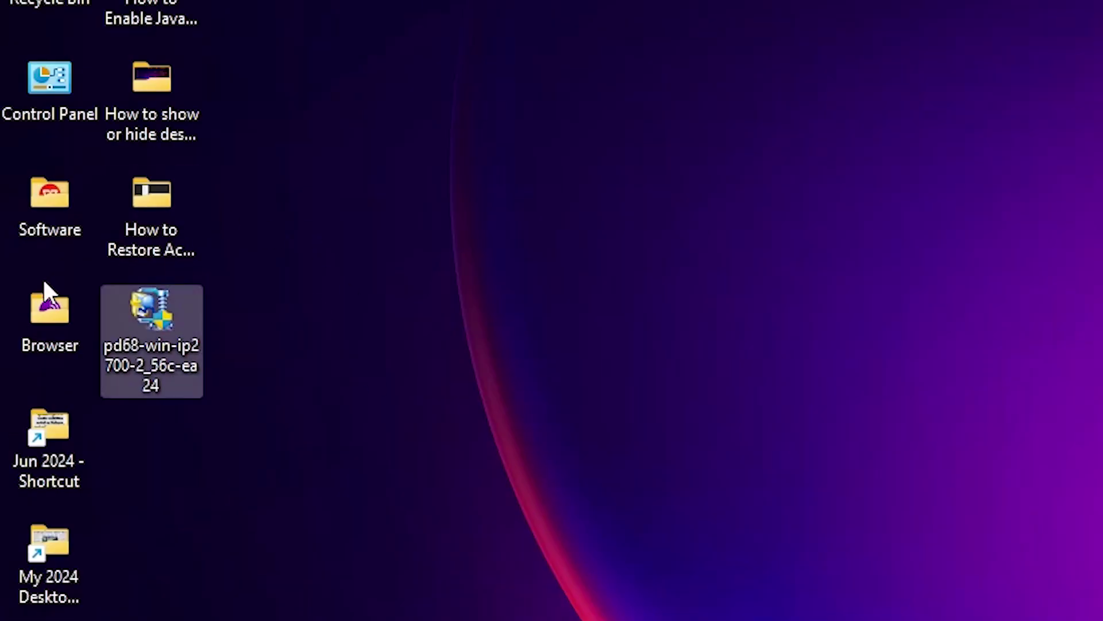
# - Extract the pd68-win-ip2700-2_56c-ea24 installer's files into a same-named folder on the desktop
pyautogui.moveTo(101, 305)
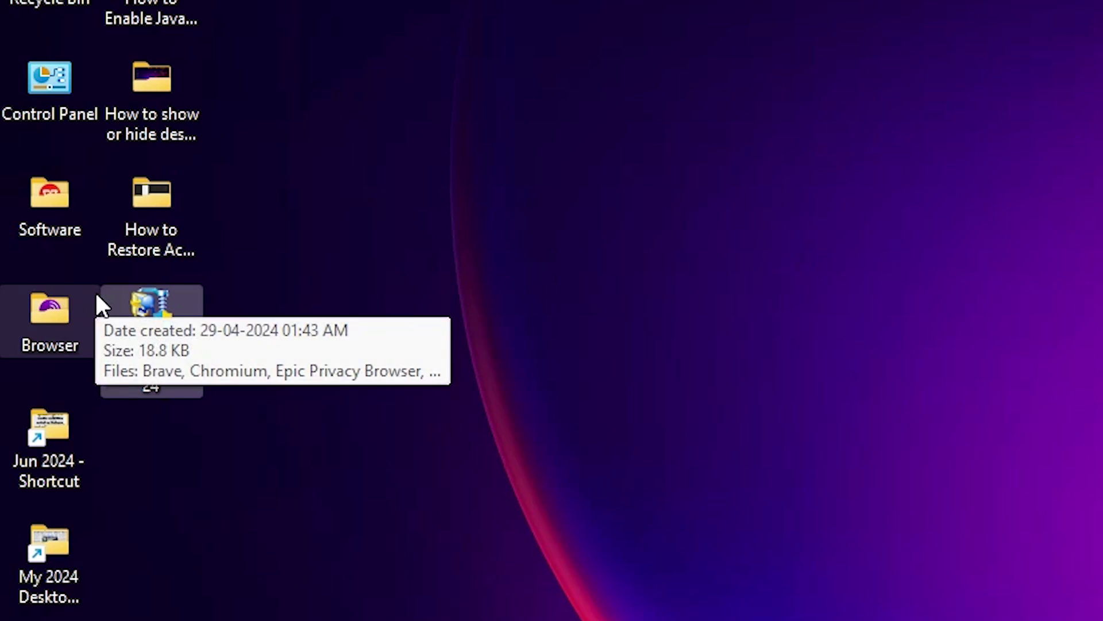
pyautogui.moveTo(168, 306)
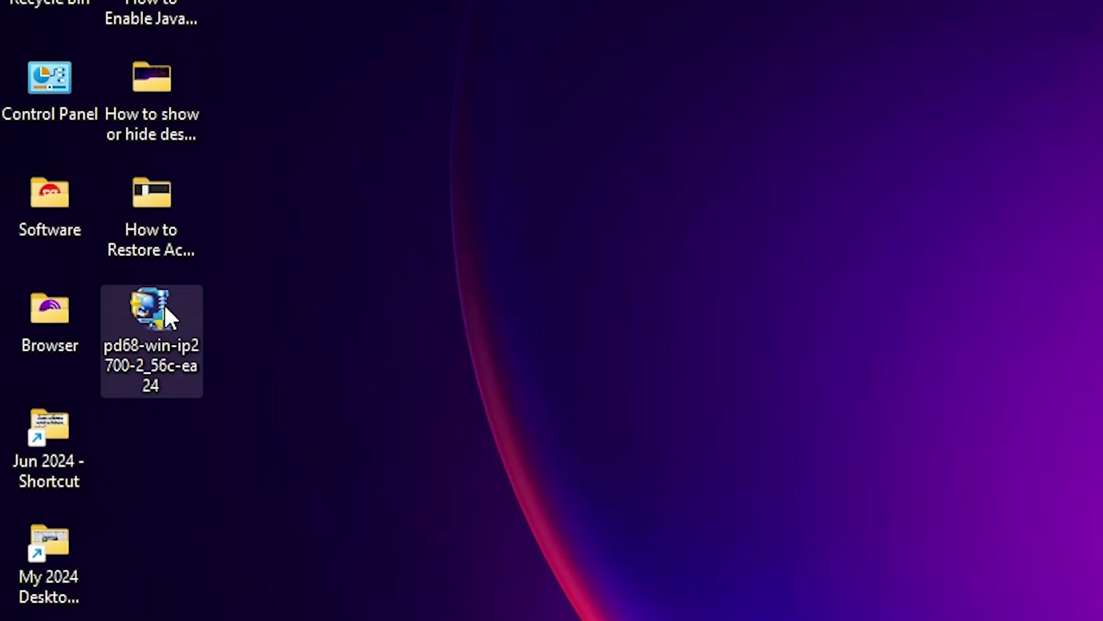
pyautogui.rightClick(166, 305)
pyautogui.click(352, 305)
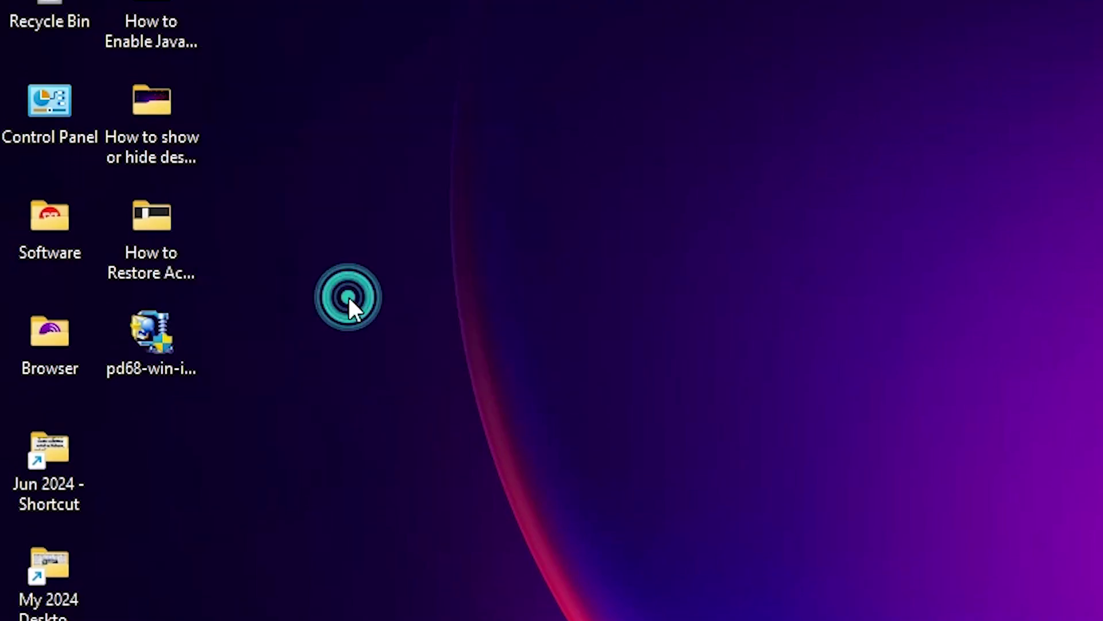
pyautogui.click(330, 335)
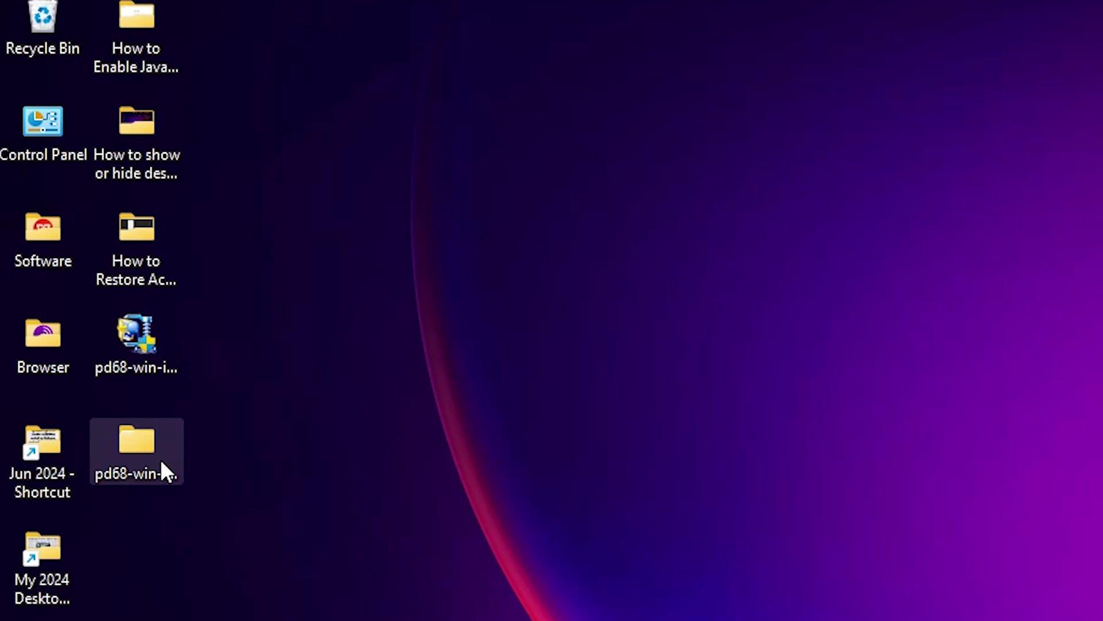
pyautogui.doubleClick(160, 460)
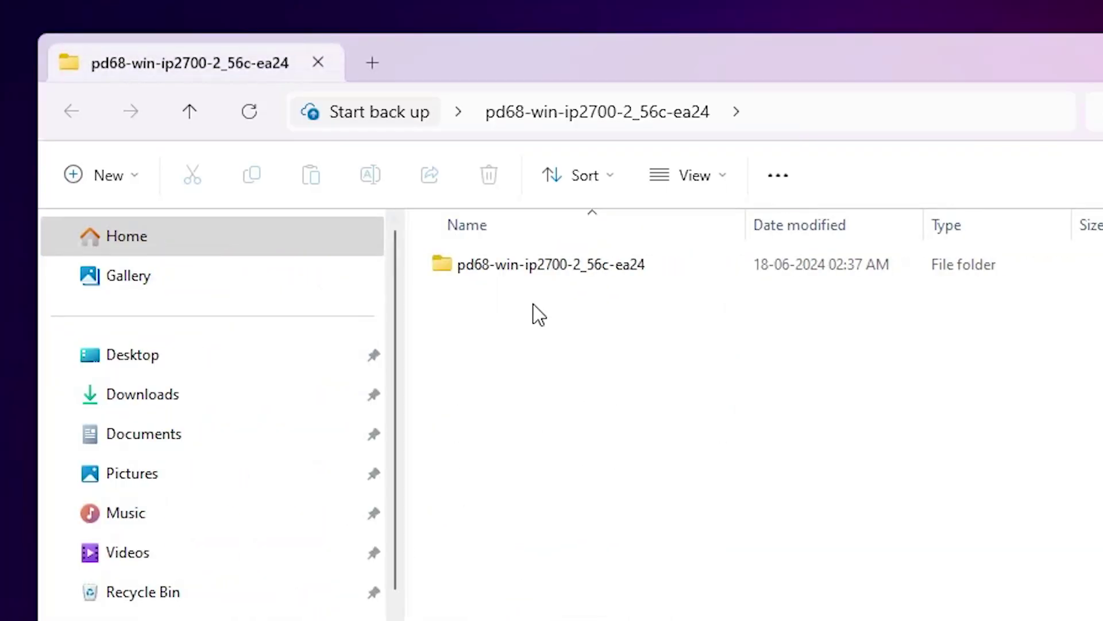
pyautogui.doubleClick(545, 267)
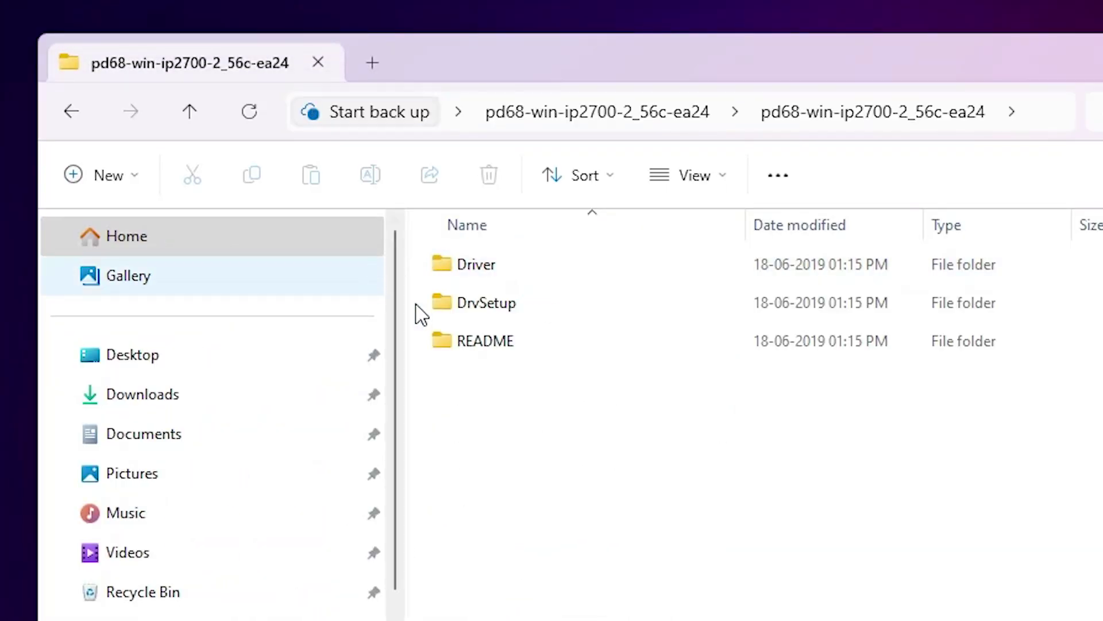
pyautogui.doubleClick(501, 265)
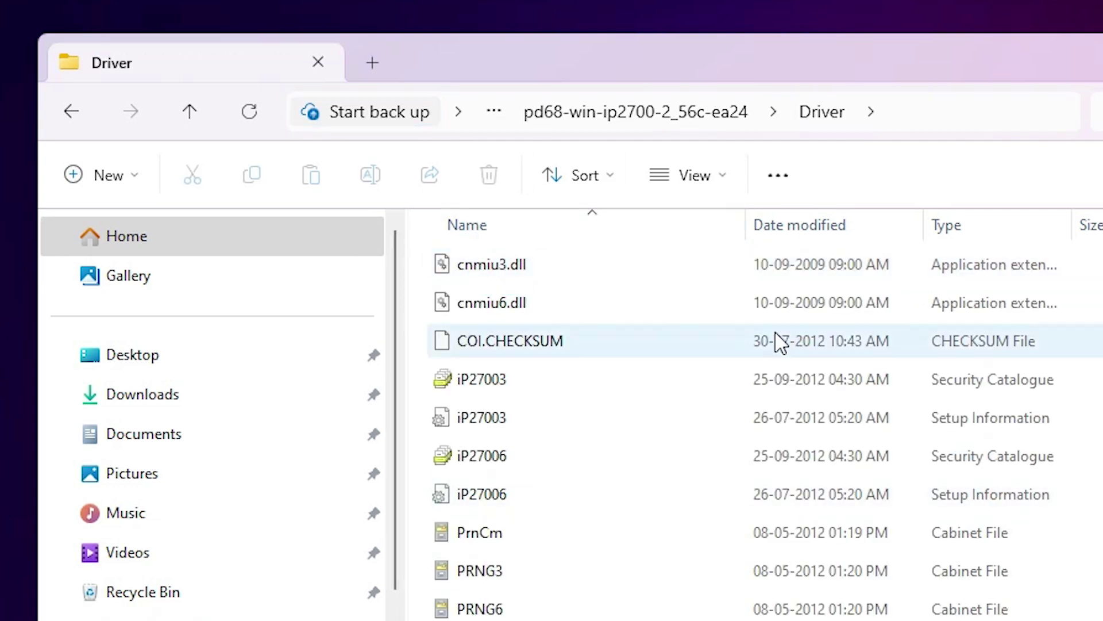
pyautogui.press('super+d')
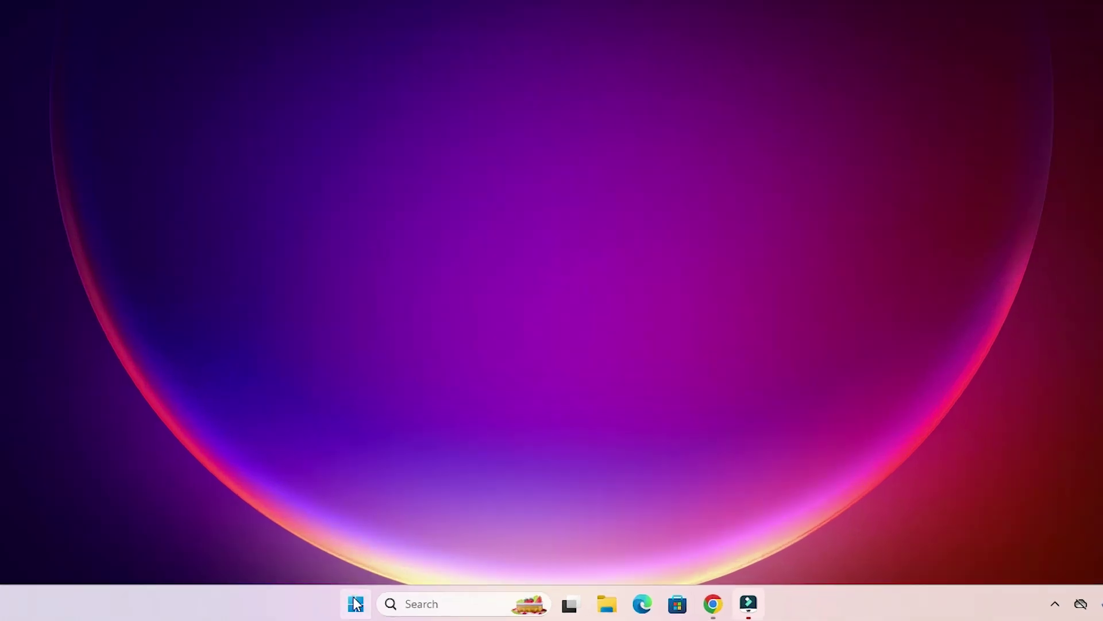
# - Search the Start menu for 'print' to bring up Printers & scanners
pyautogui.click(411, 607)
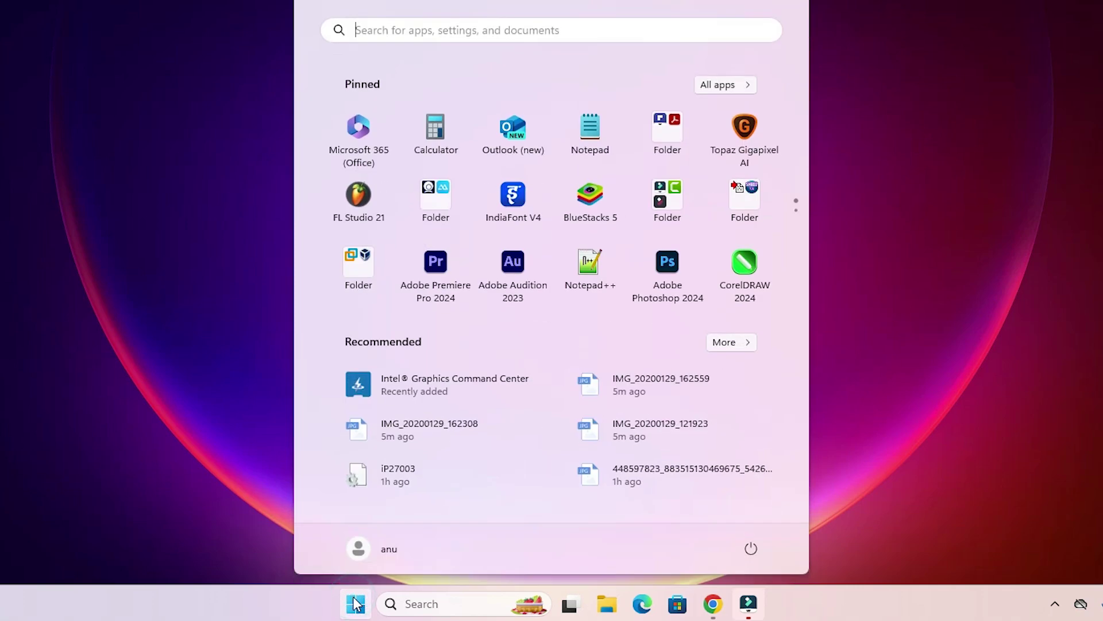
pyautogui.write('pri')
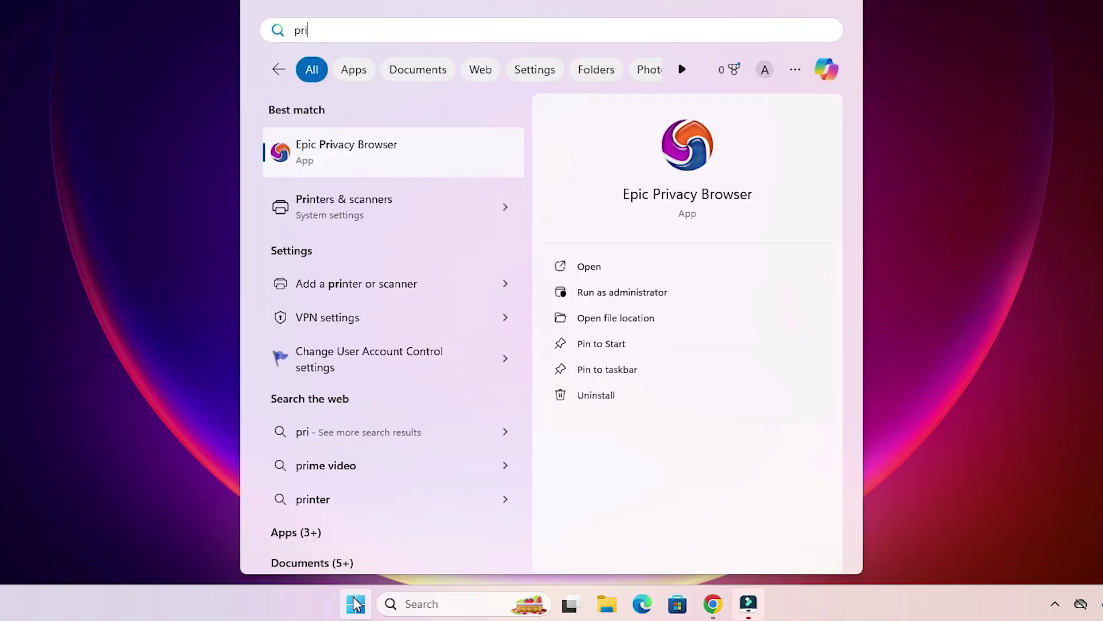
pyautogui.write('nters')
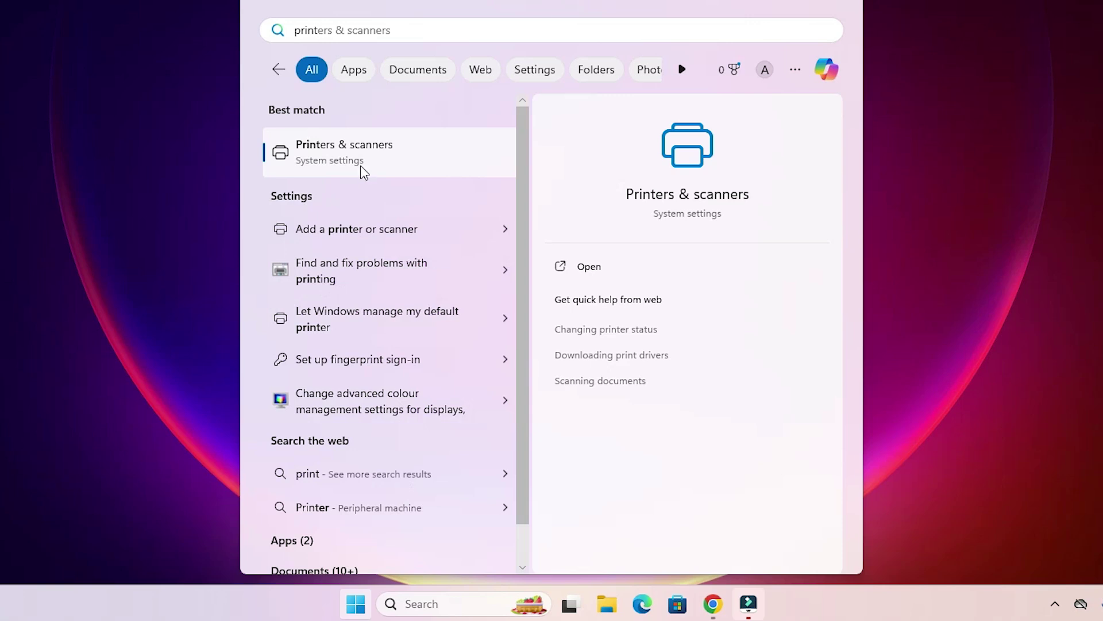
# - Open Printers & scanners, add a device, and choose to add the unlisted printer manually
pyautogui.click(362, 168)
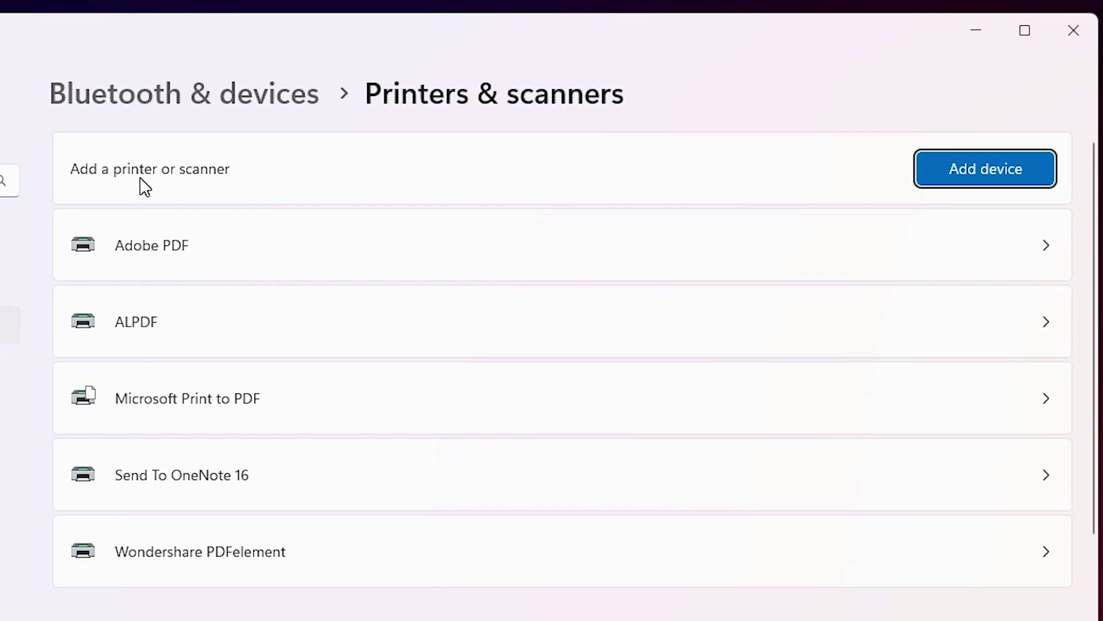
pyautogui.click(991, 170)
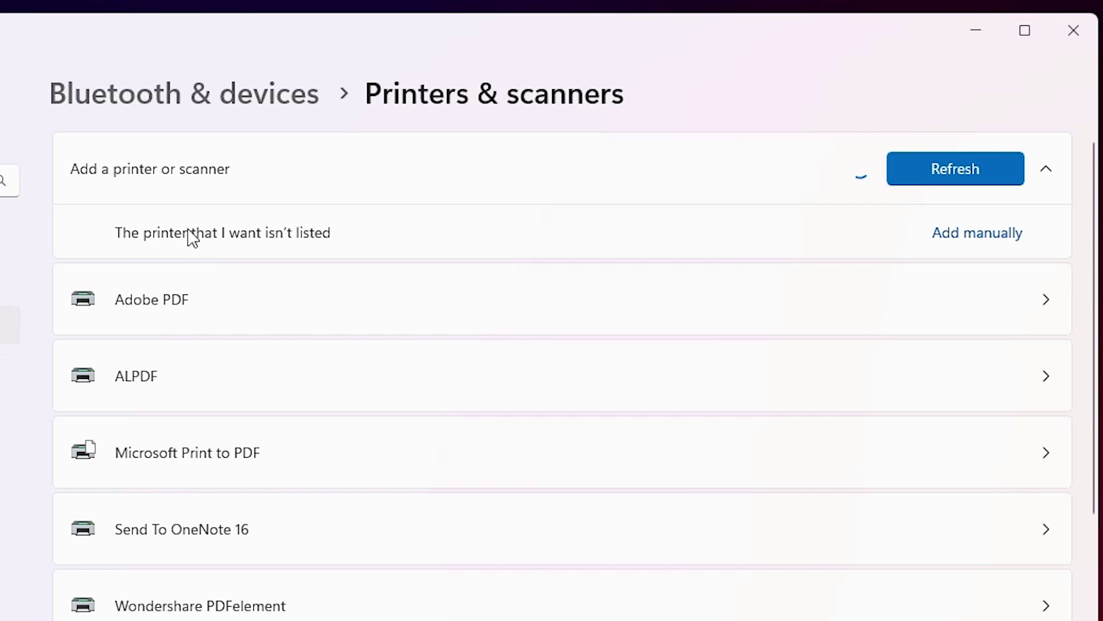
pyautogui.click(1023, 232)
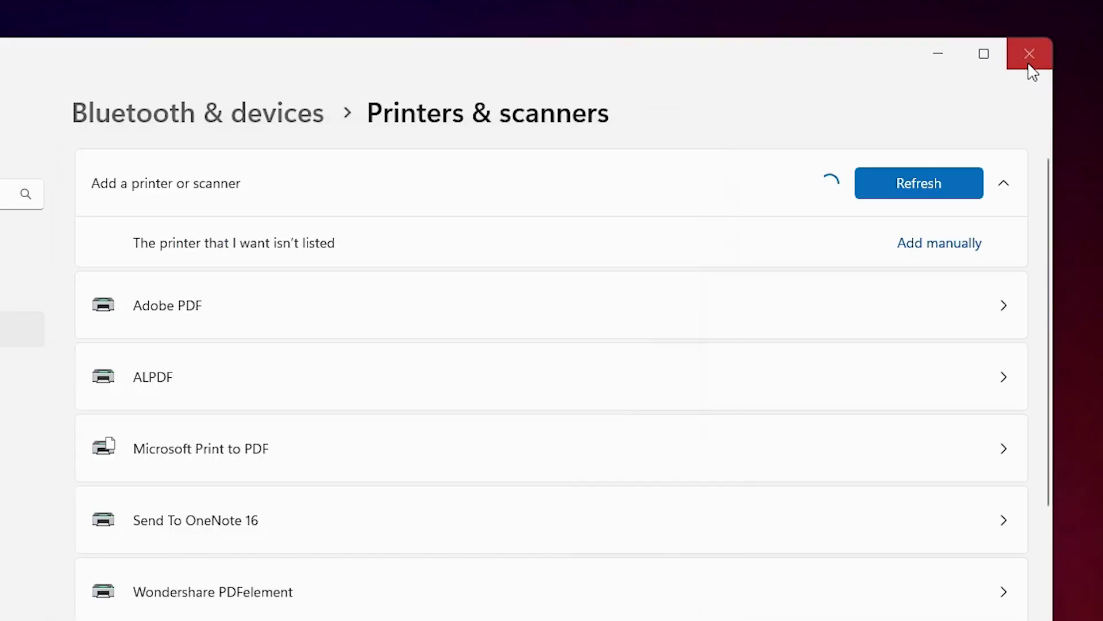
# - Add a local printer with manual settings using the existing USB001 (Local Port)
pyautogui.click(1029, 57)
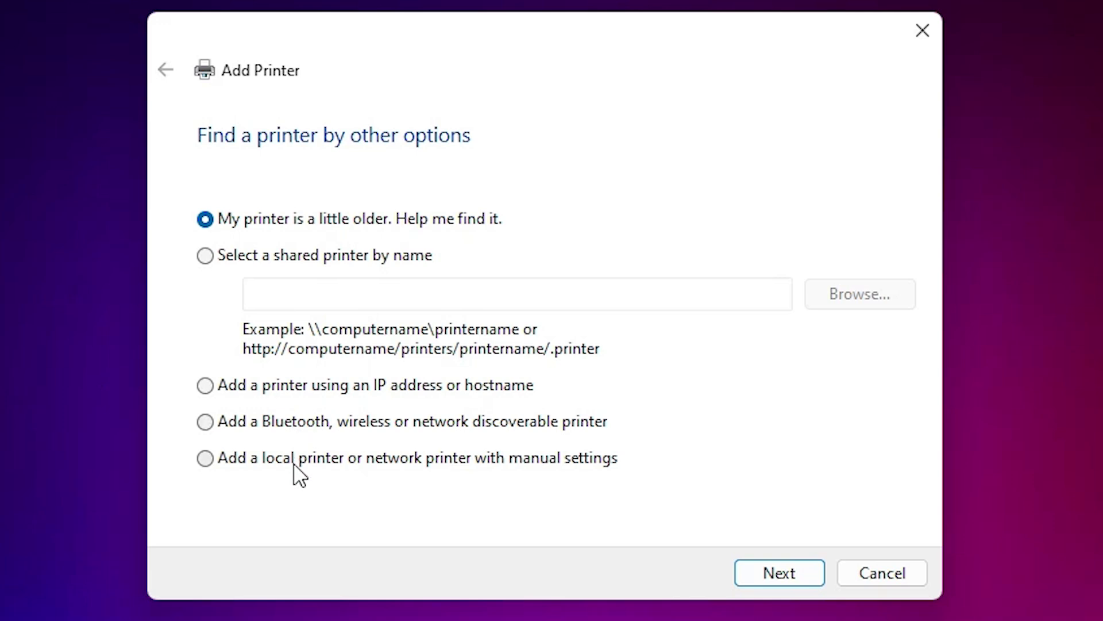
pyautogui.click(410, 462)
pyautogui.click(794, 575)
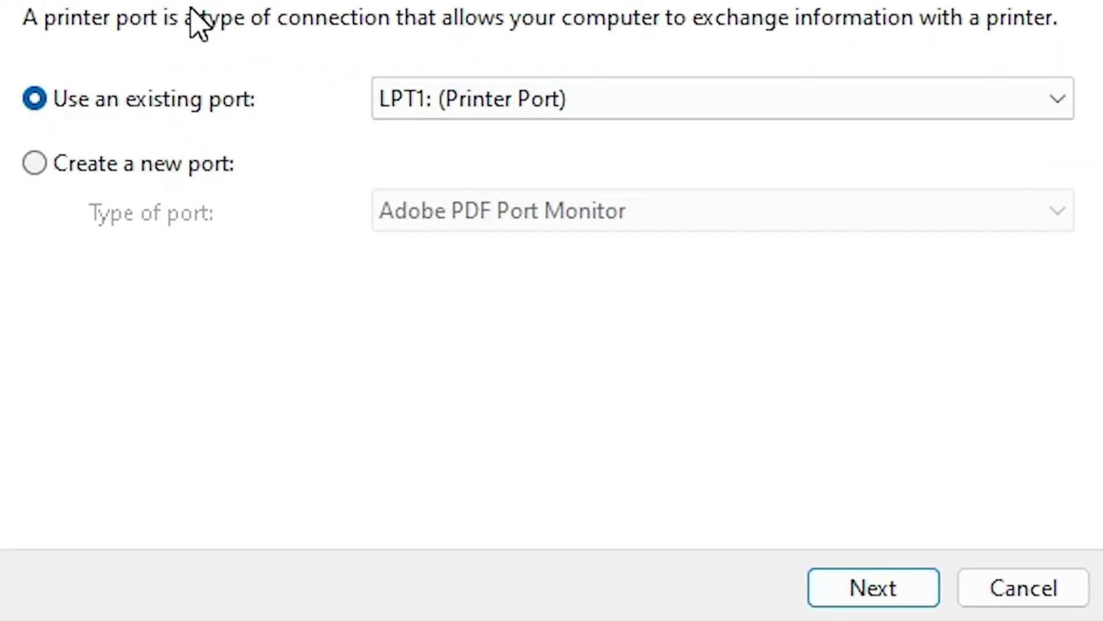
pyautogui.click(513, 118)
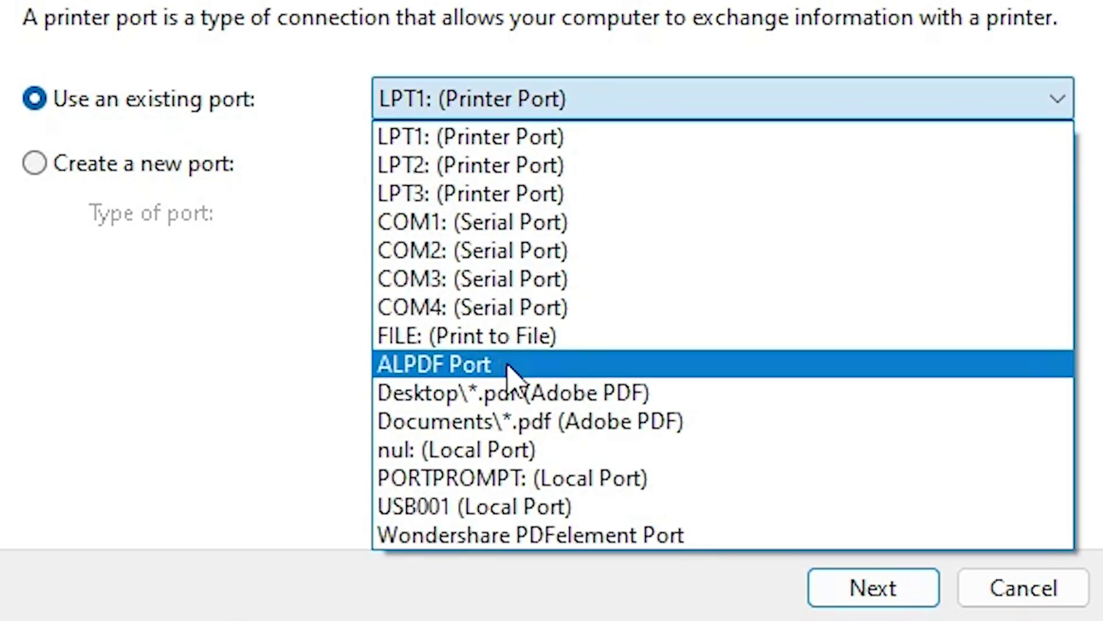
pyautogui.click(519, 507)
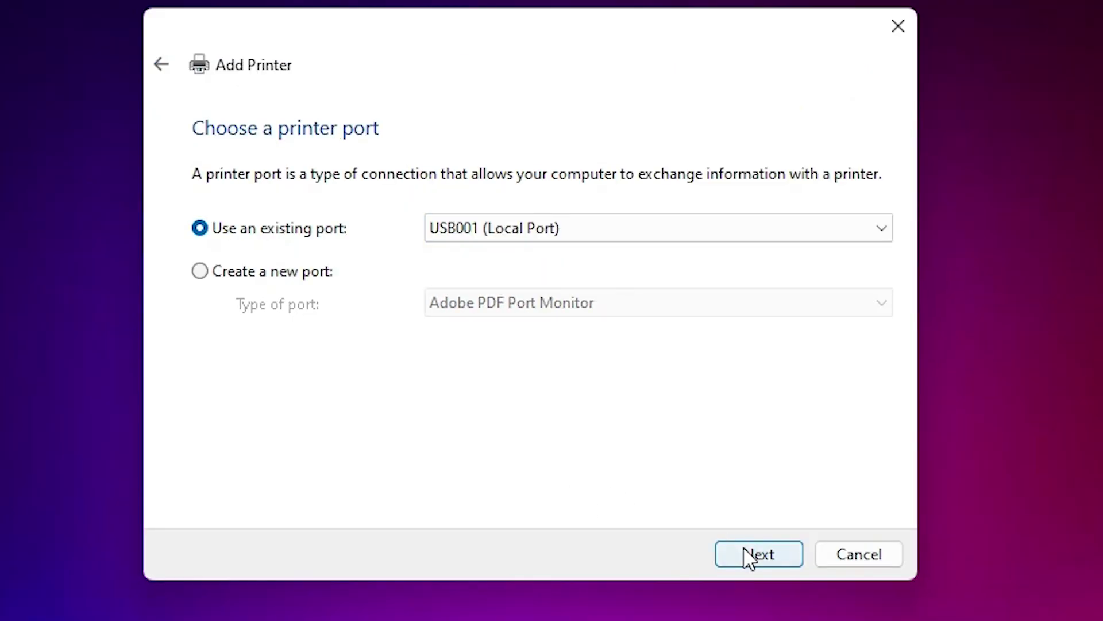
# - Choose Have Disk and browse to the Desktop for the driver file
pyautogui.click(850, 577)
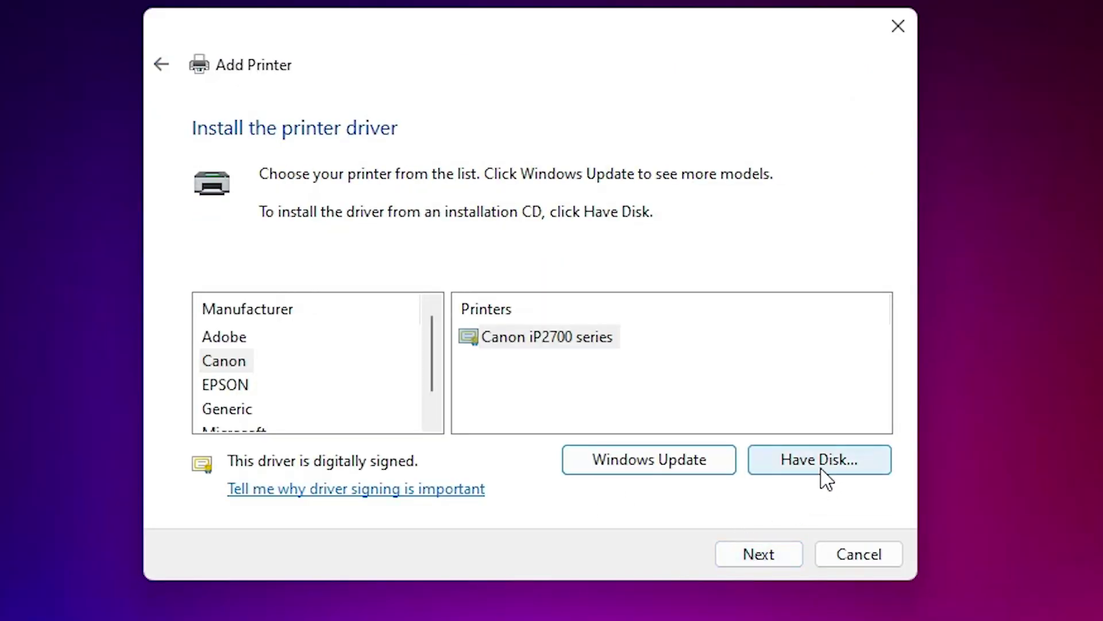
pyautogui.click(822, 472)
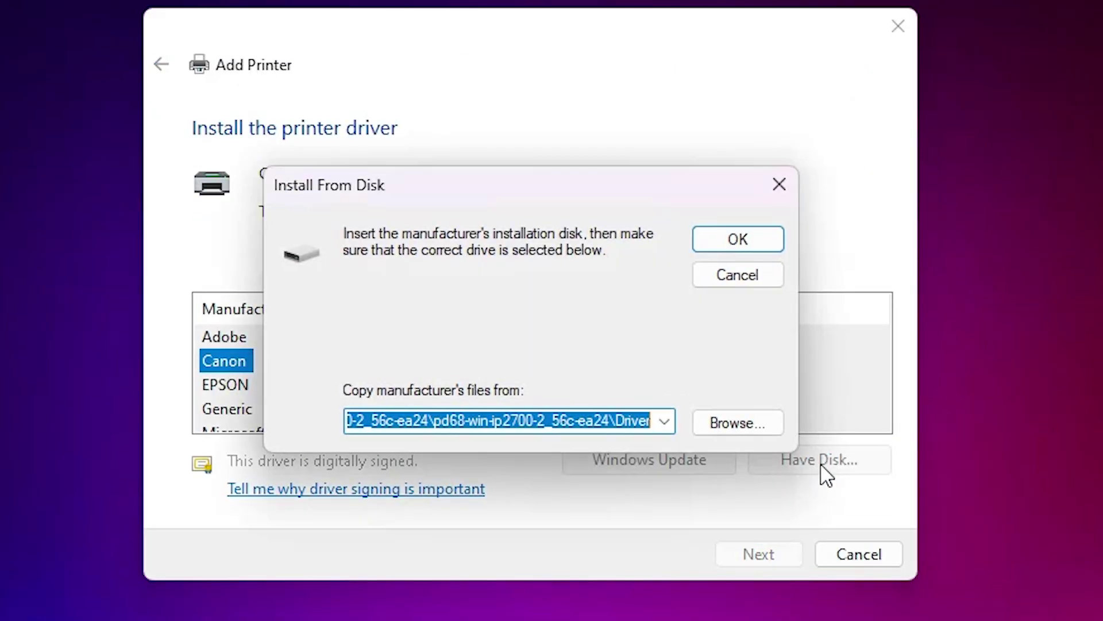
pyautogui.click(730, 425)
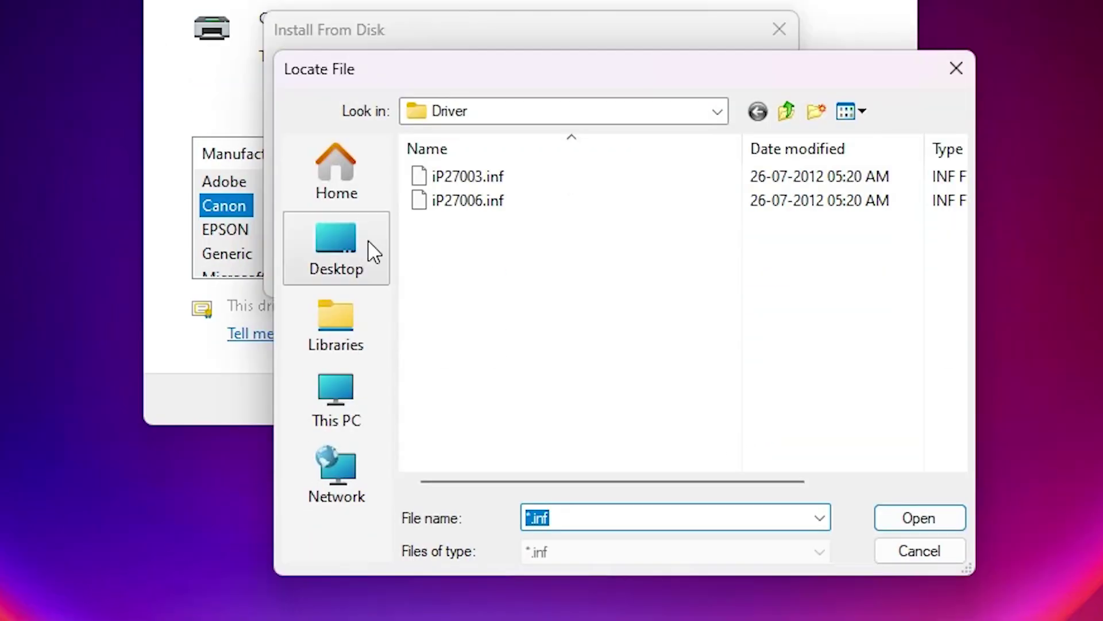
pyautogui.click(323, 375)
pyautogui.scroll(-10, 534, 275)
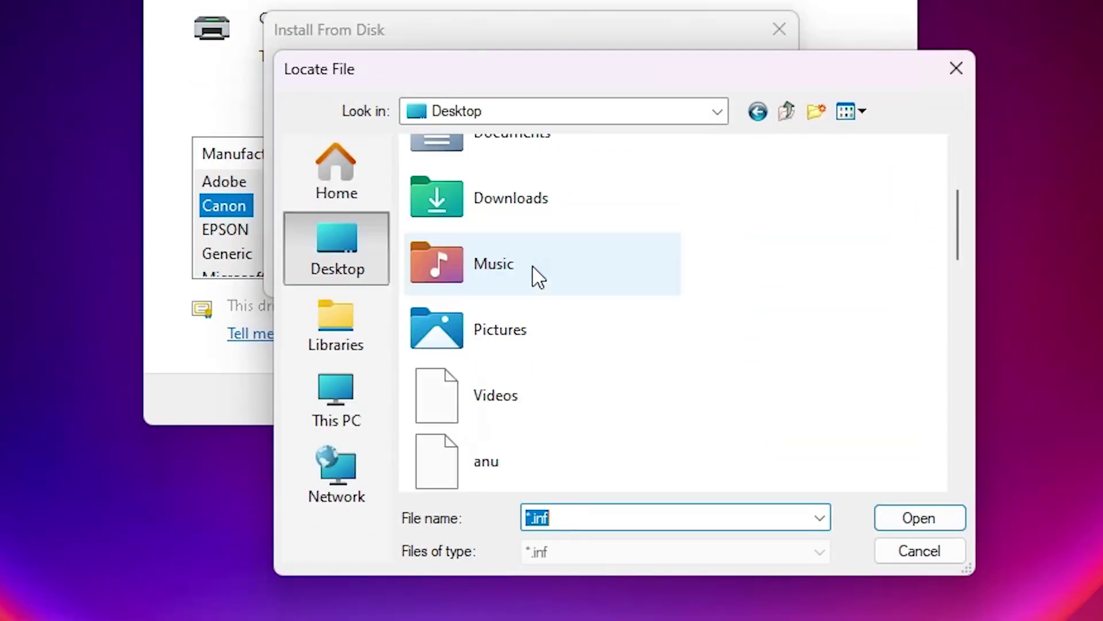
pyautogui.scroll(3, 729, 299)
pyautogui.scroll(-3, 727, 299)
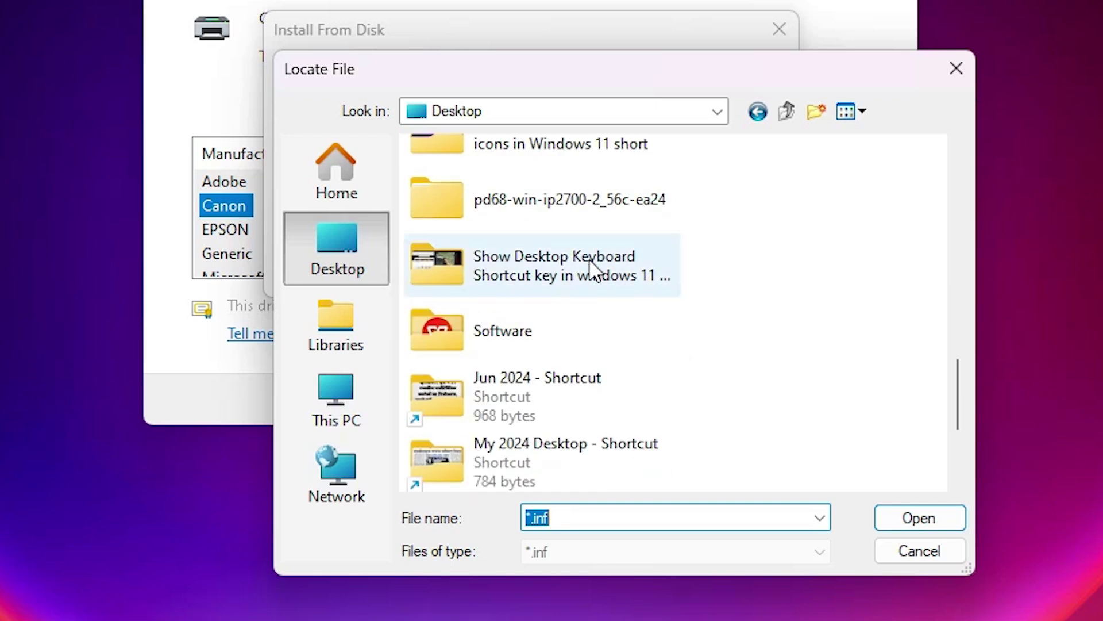
# - Load iP27003.inf from the extracted pd68-win-ip2700-2_56c-ea24 folder's Driver subfolder
pyautogui.click(569, 201)
pyautogui.doubleClick(568, 194)
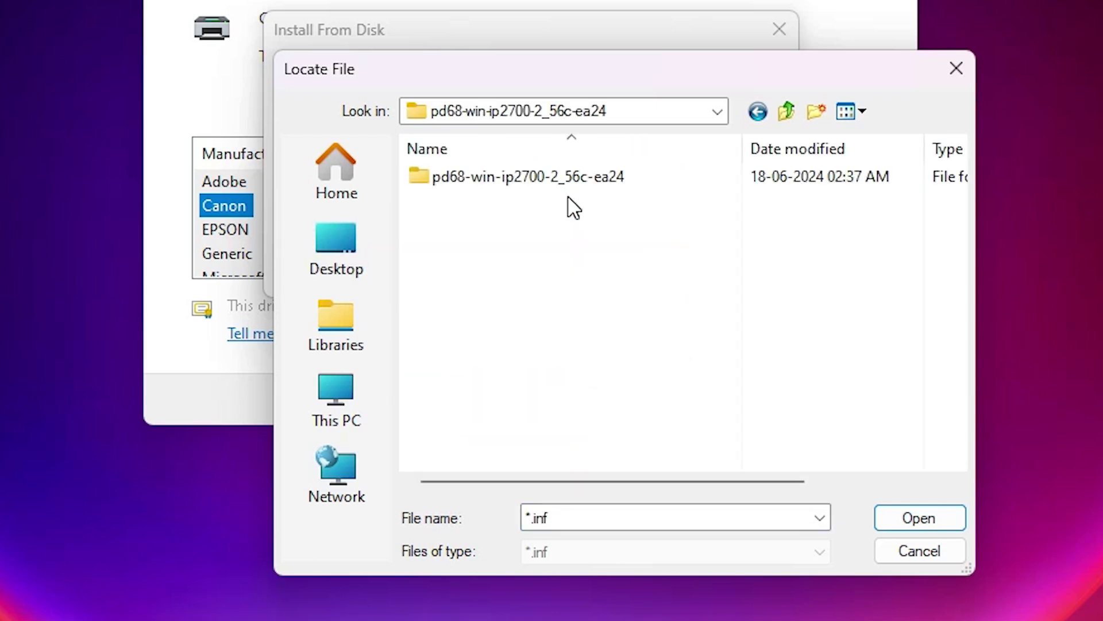
pyautogui.doubleClick(558, 178)
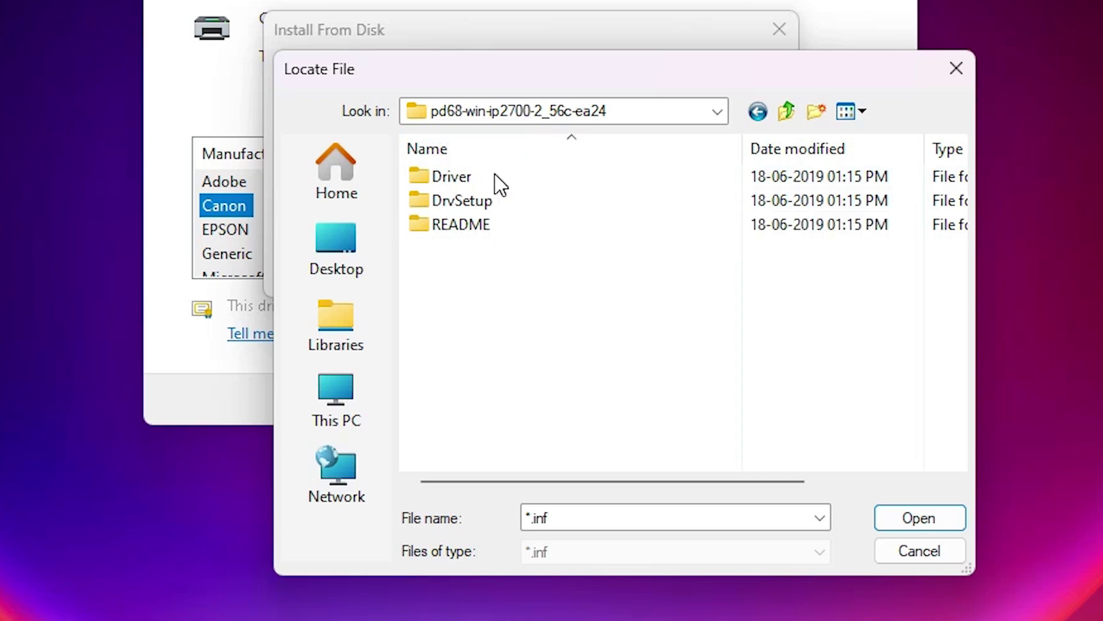
pyautogui.doubleClick(499, 181)
pyautogui.click(506, 208)
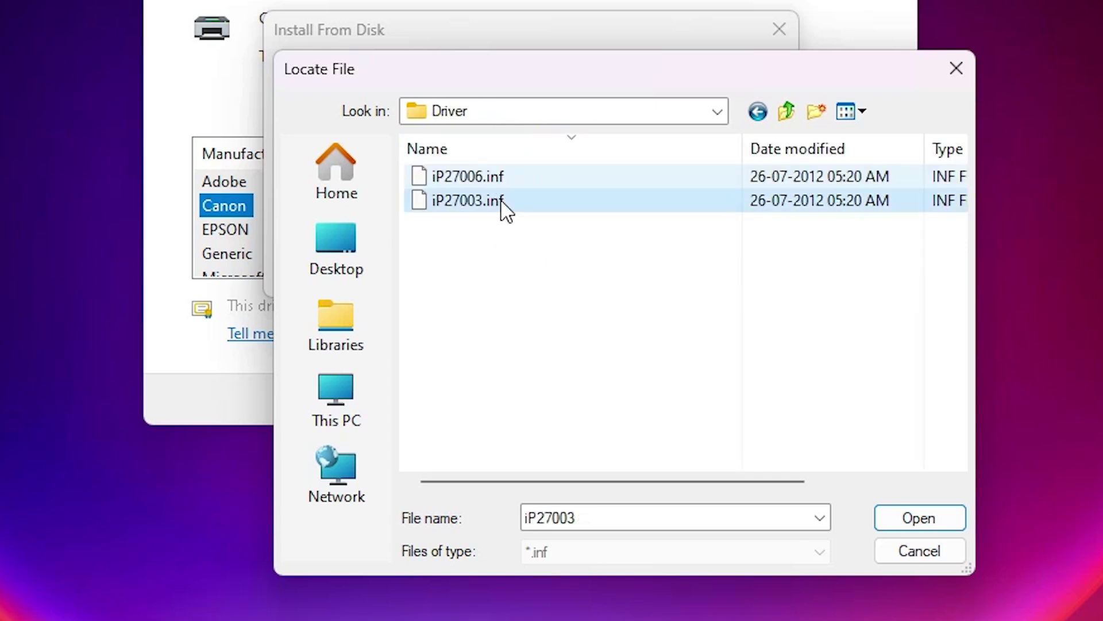
pyautogui.click(505, 180)
pyautogui.click(506, 208)
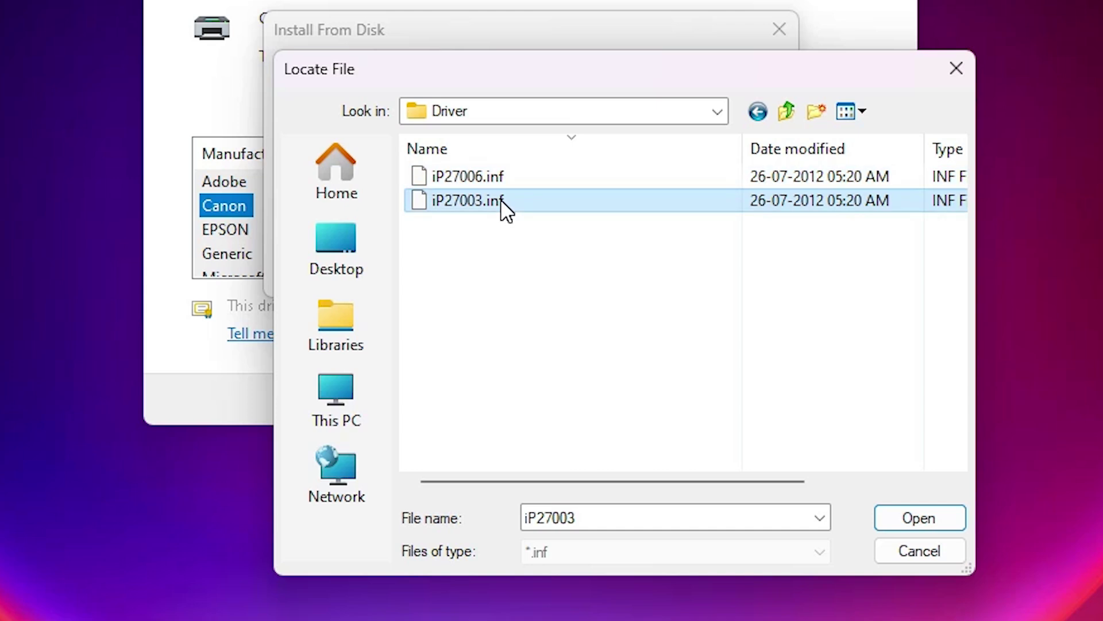
pyautogui.click(916, 523)
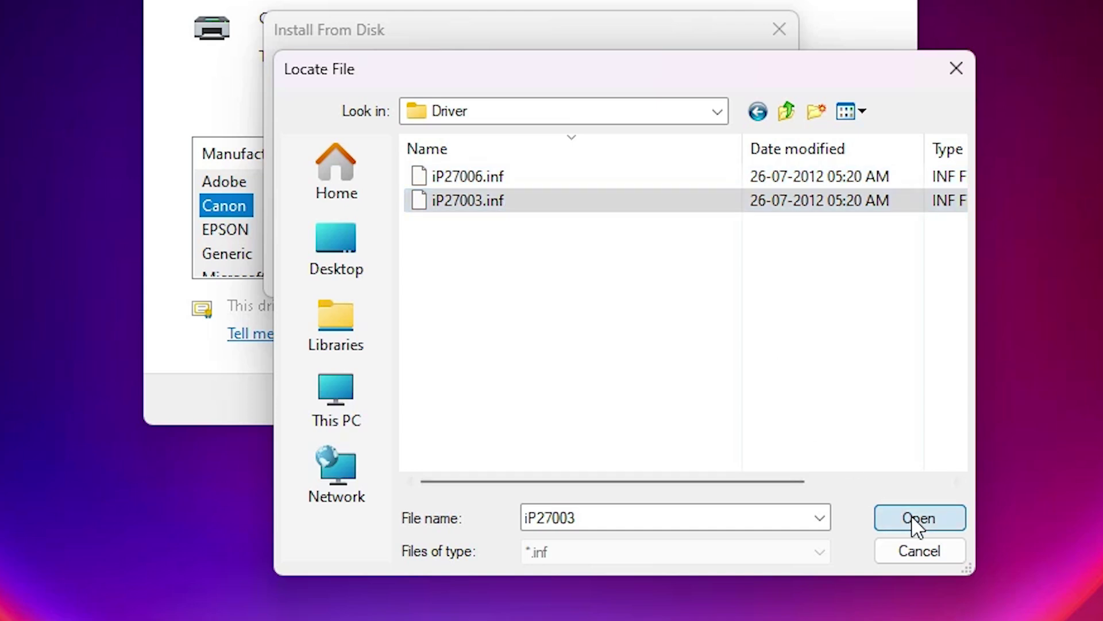
pyautogui.click(720, 85)
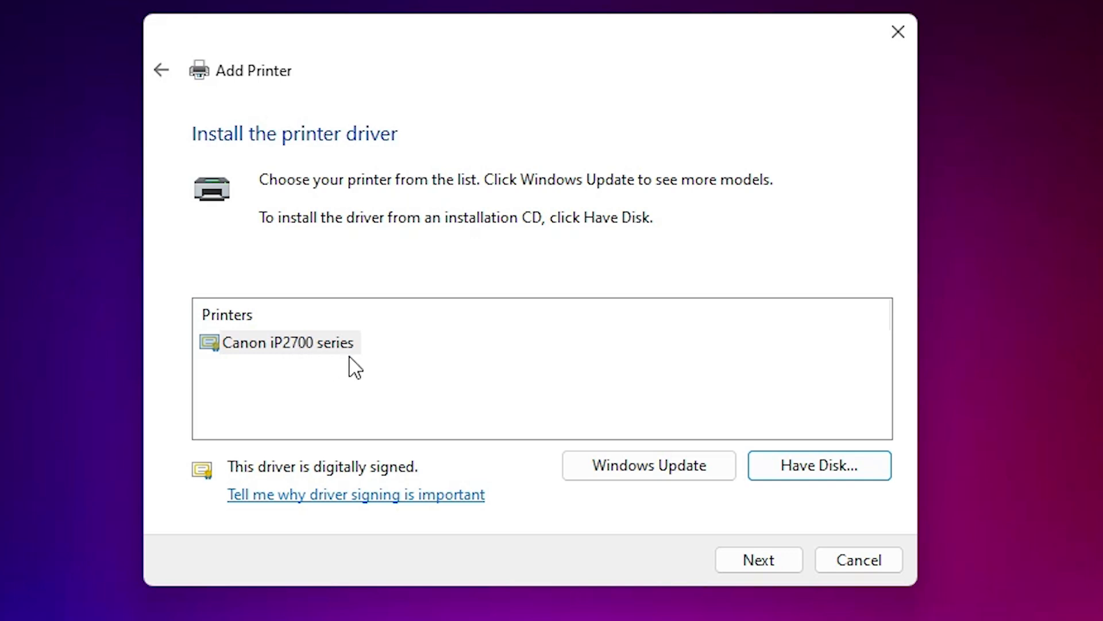
# - Select the Canon iP2700 series driver and keep the currently installed driver
pyautogui.click(315, 345)
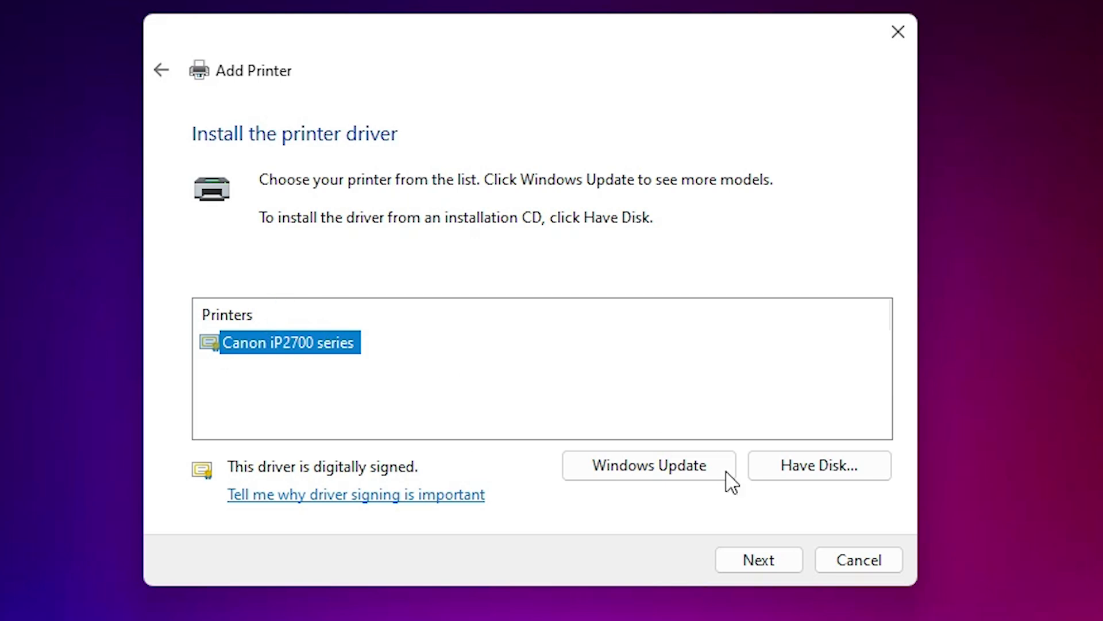
pyautogui.click(764, 563)
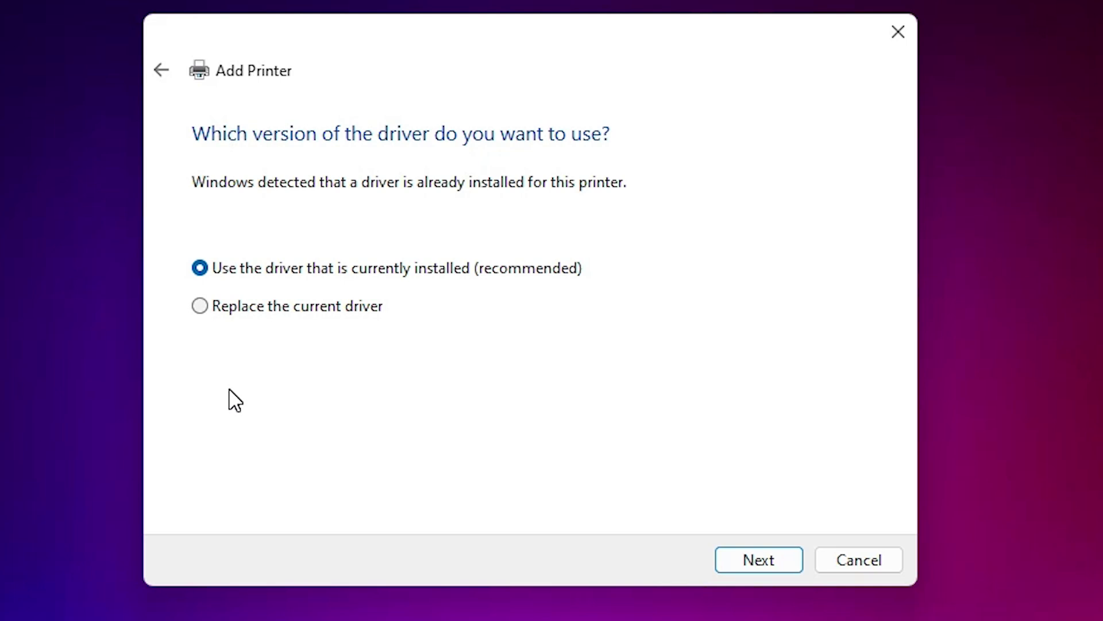
pyautogui.click(789, 561)
# - Name the printer Canon iP2770 and start the installation
pyautogui.click(485, 195)
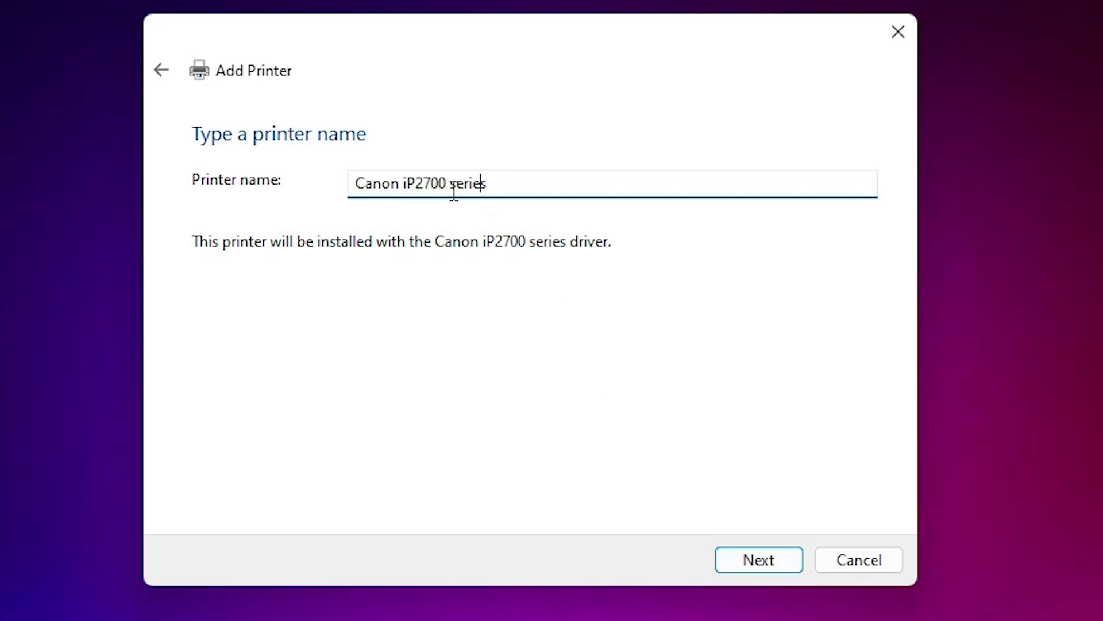
pyautogui.moveTo(431, 184); pyautogui.dragTo(557, 195)
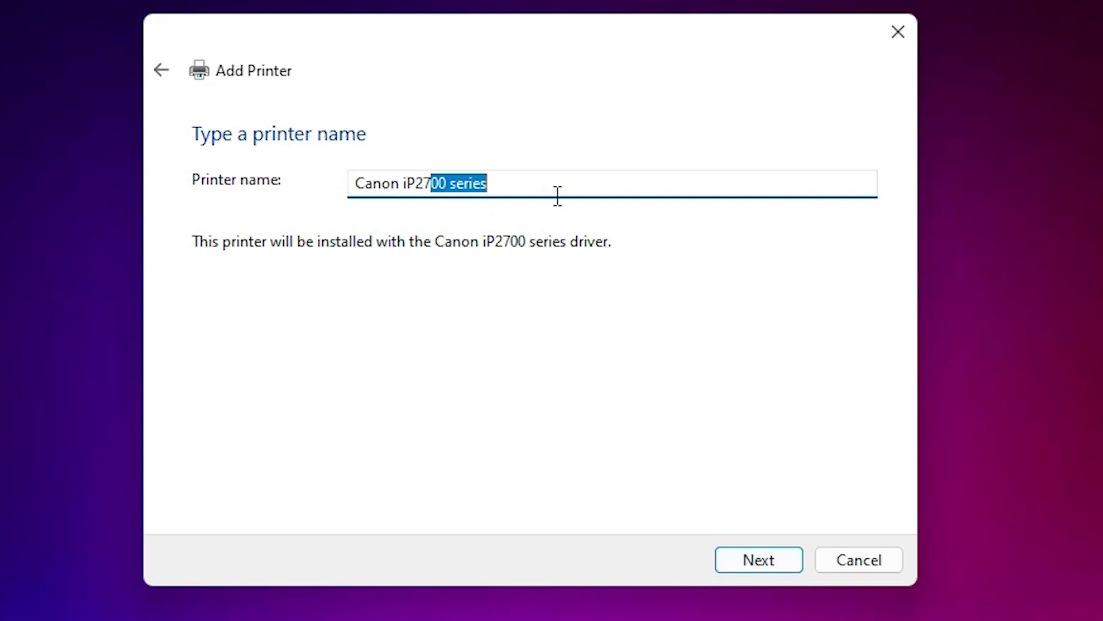
pyautogui.write('7')
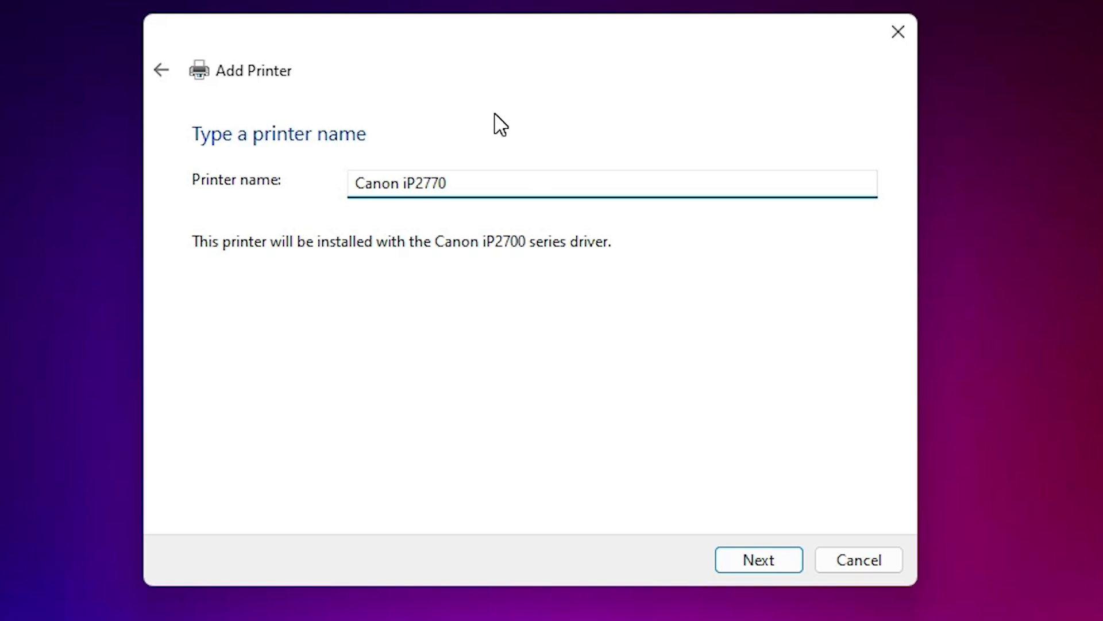
pyautogui.click(755, 559)
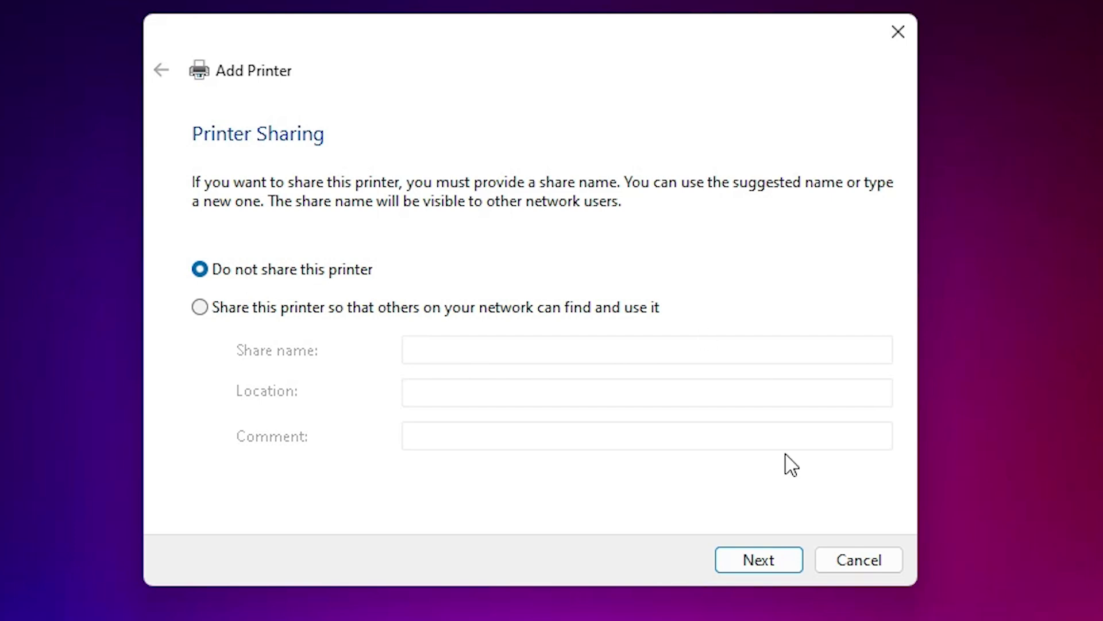
# - Leave the Canon iP2770 unshared and complete the Add Printer wizard
pyautogui.click(767, 561)
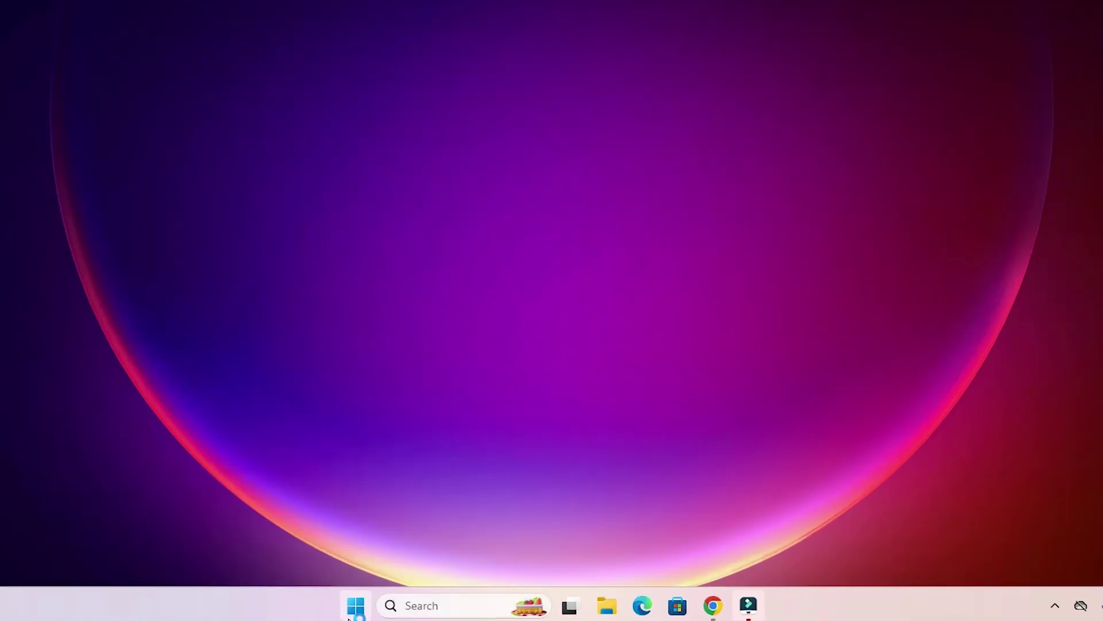
# - Search Start for 'print' and open Printers & scanners to confirm Canon iP2770 is listed
pyautogui.click(409, 612)
pyautogui.write('print')
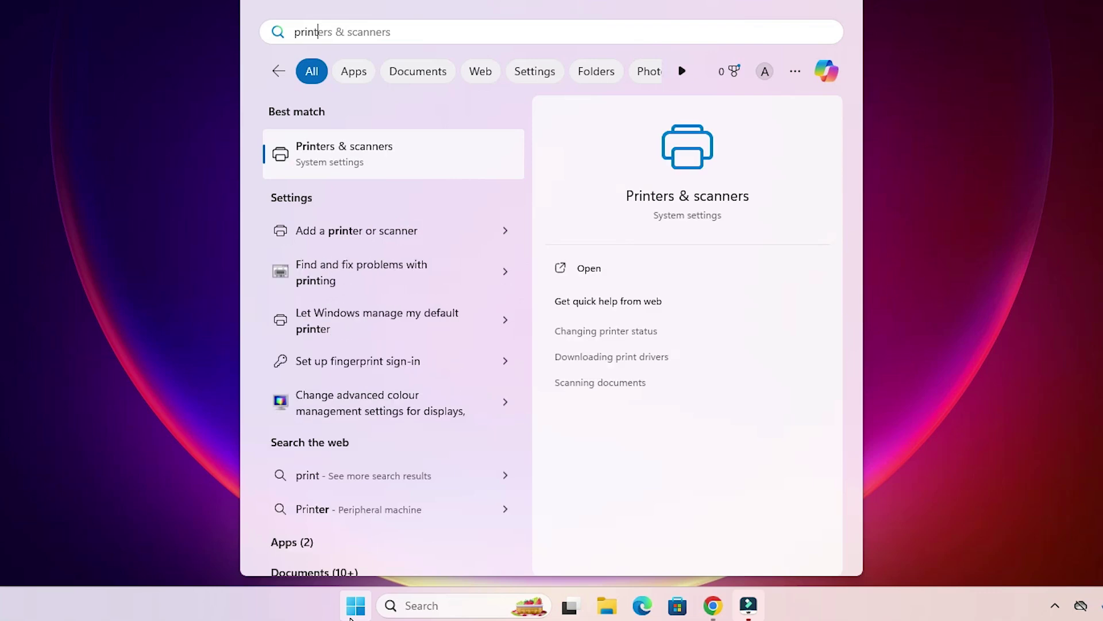
pyautogui.click(399, 166)
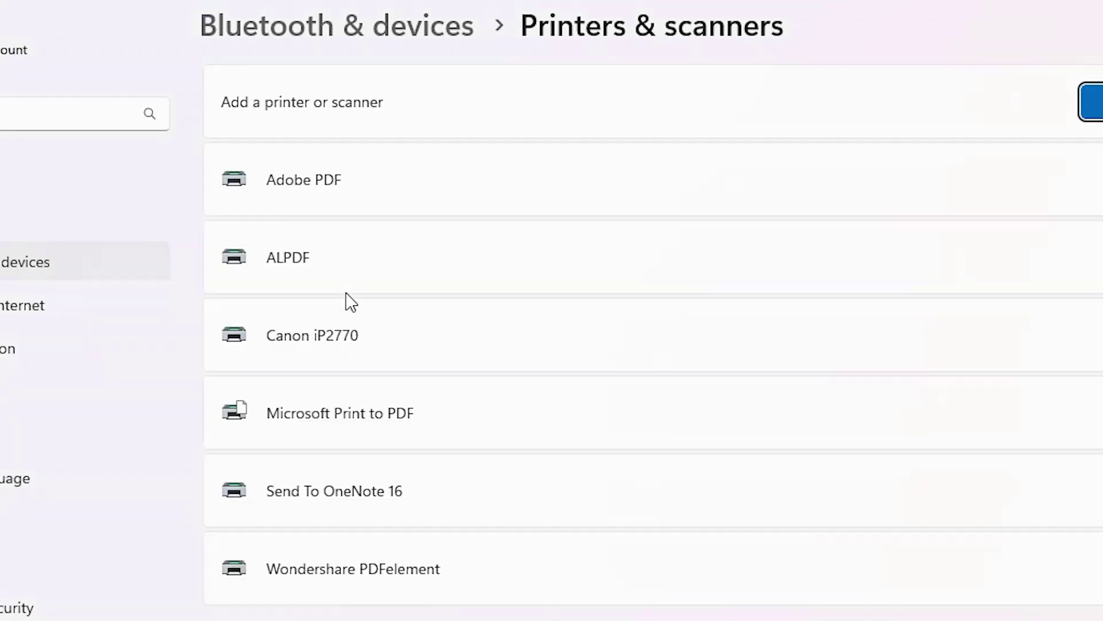